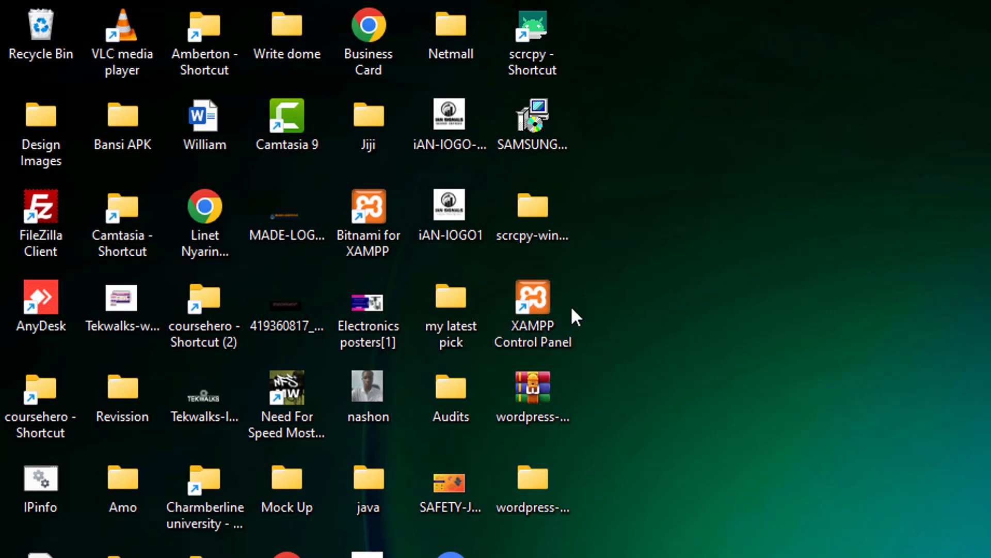
# - Run XAMPP Control Panel as administrator and open phpMyAdmin from MySQL's Admin button
pyautogui.rightClick(543, 298)
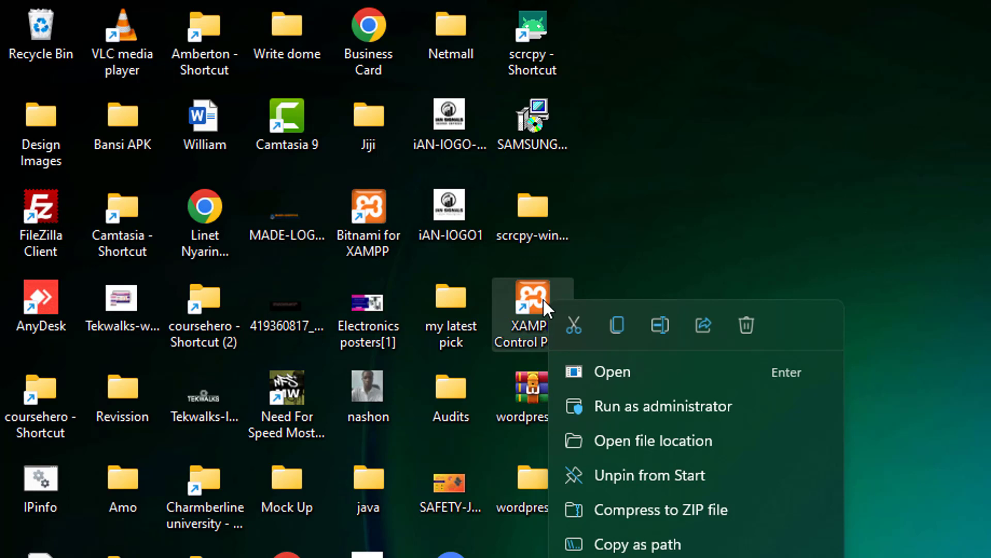
pyautogui.click(636, 403)
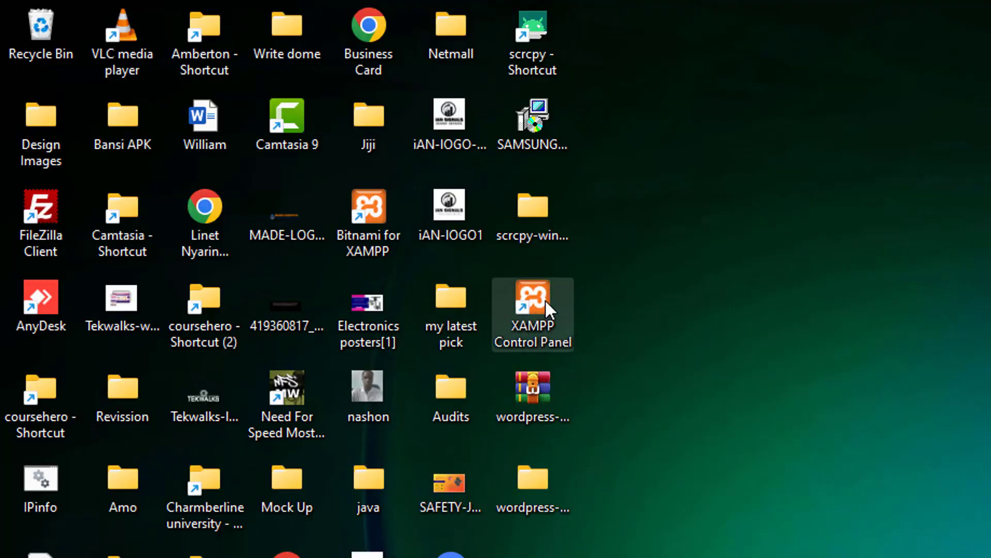
pyautogui.rightClick(544, 299)
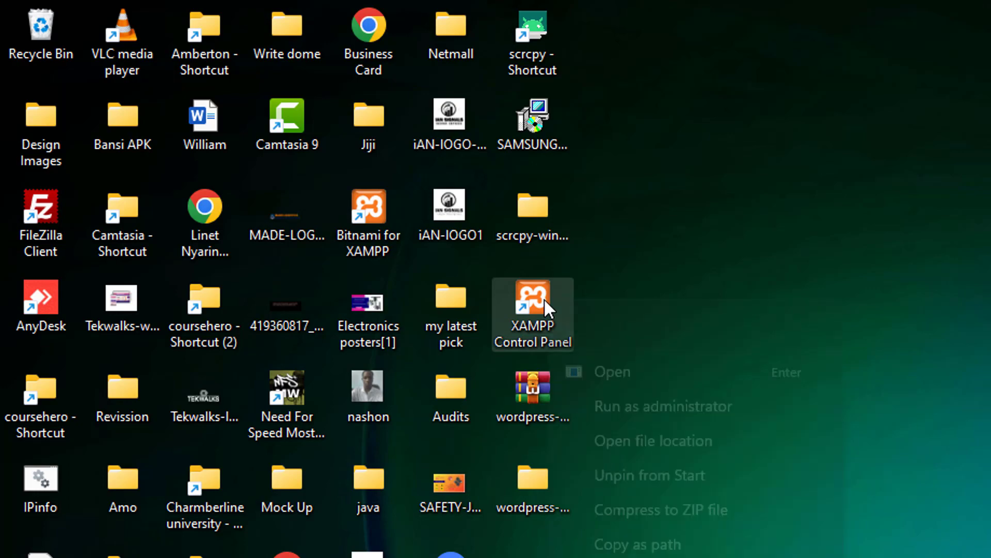
pyautogui.click(635, 404)
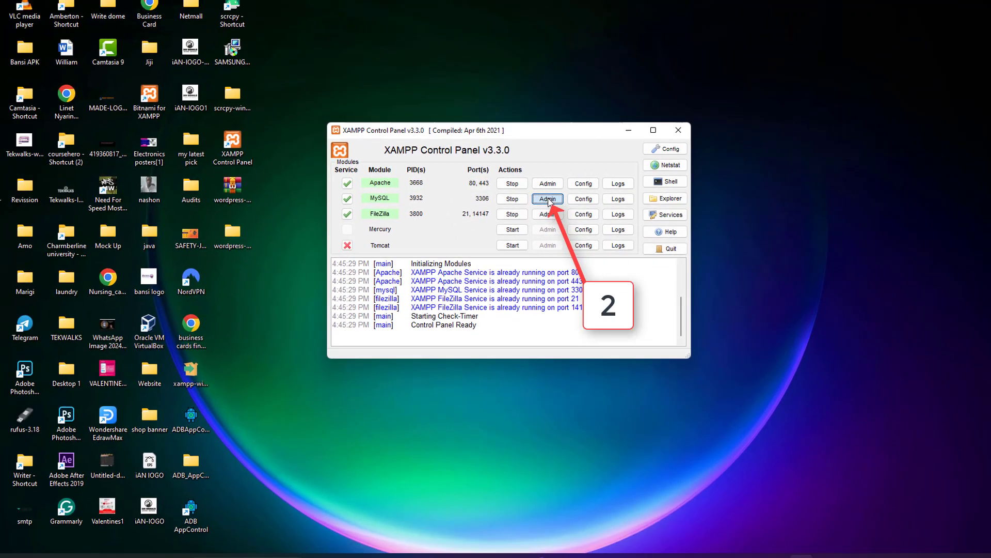
pyautogui.click(511, 203)
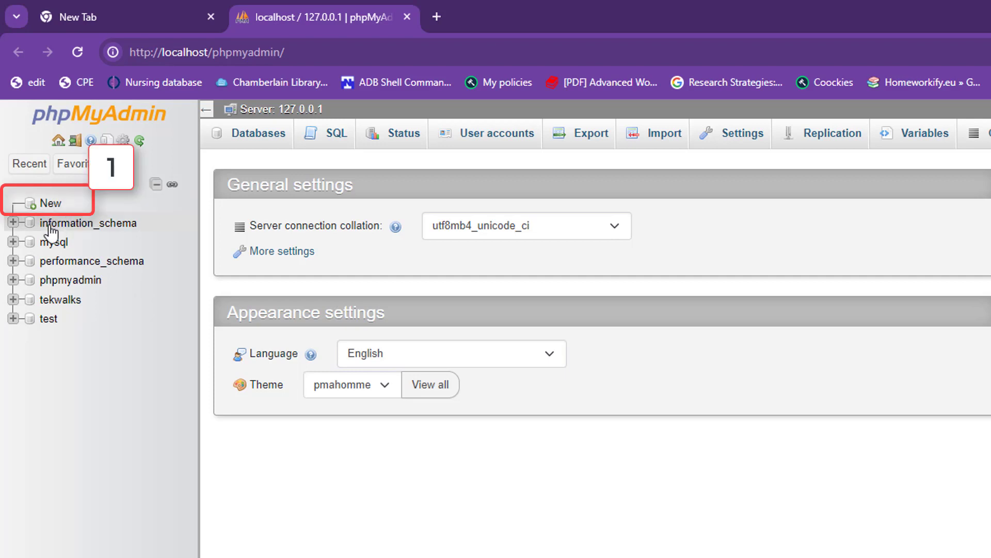
# - Create an empty database named 'wordpress' in phpMyAdmin
pyautogui.click(50, 206)
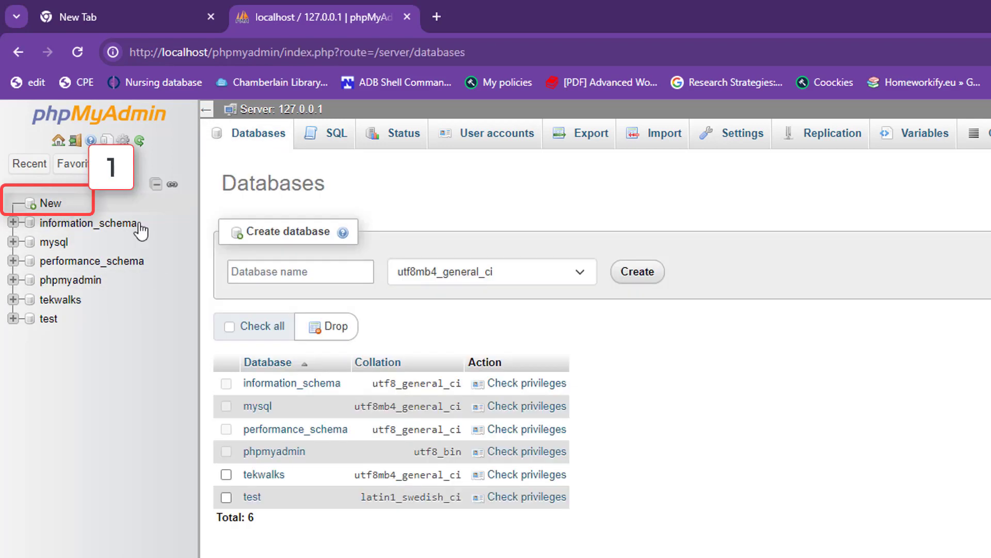
pyautogui.click(275, 271)
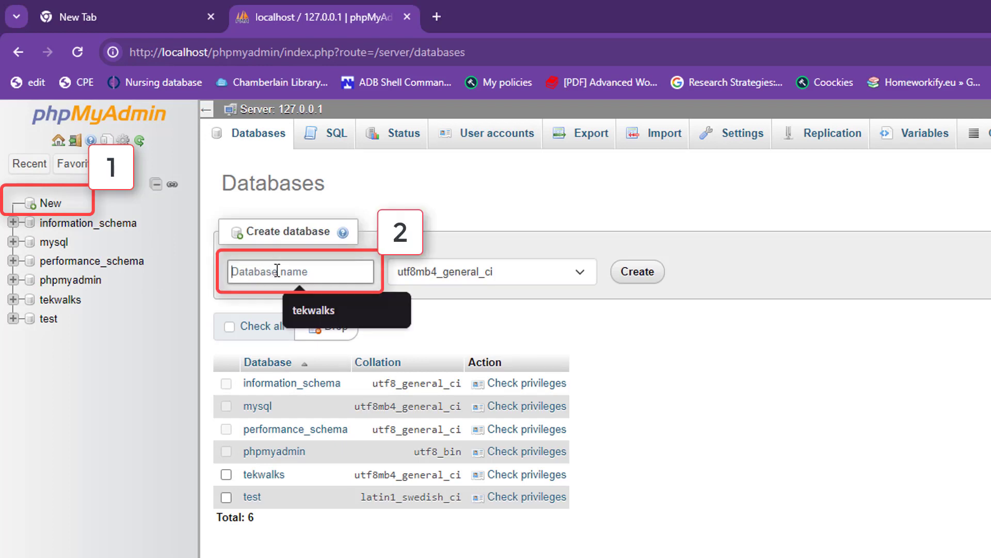
pyautogui.write('w')
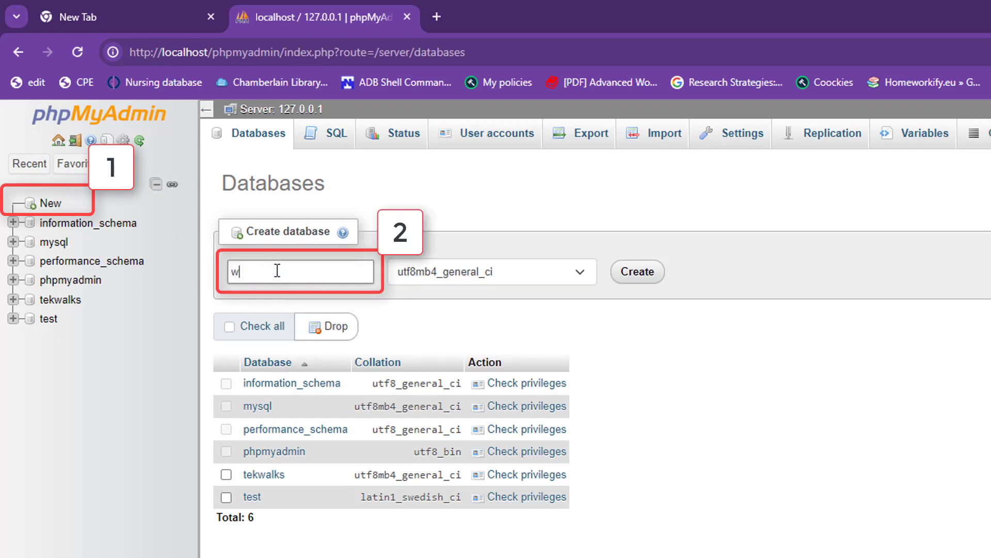
pyautogui.write('ordpress')
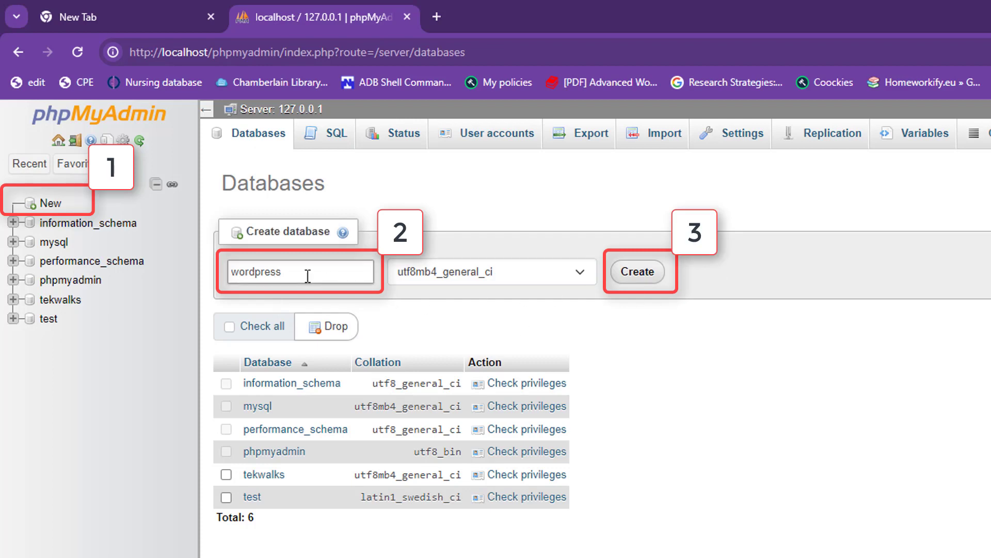
pyautogui.click(639, 272)
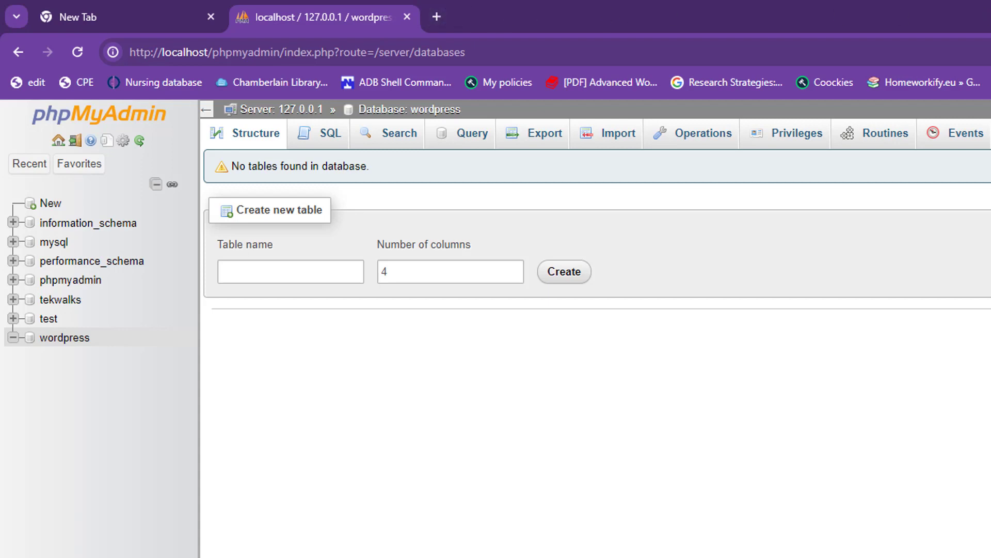
pyautogui.click(440, 13)
# - Go to wordpress.org and download WordPress 6.5, then check the downloads list
pyautogui.click(494, 55)
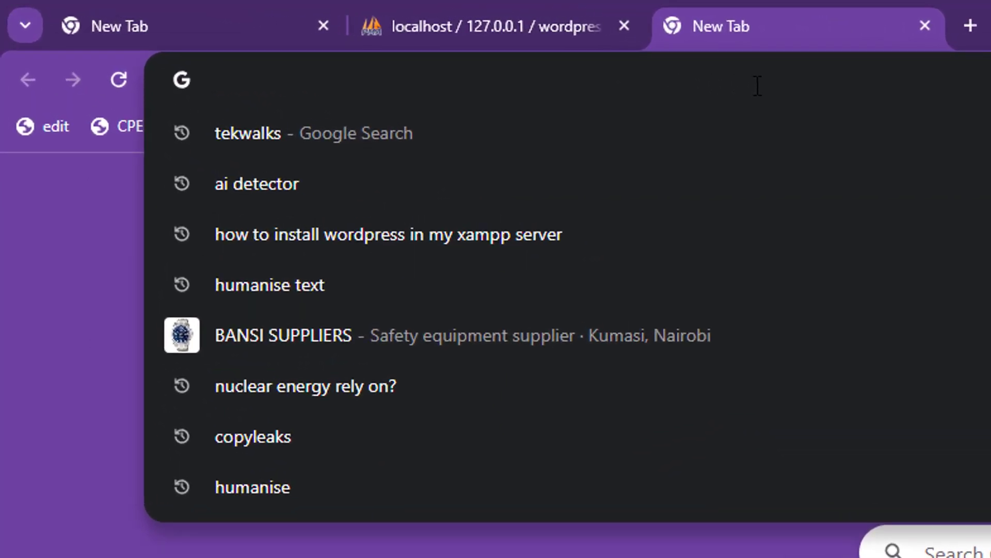
pyautogui.write('w')
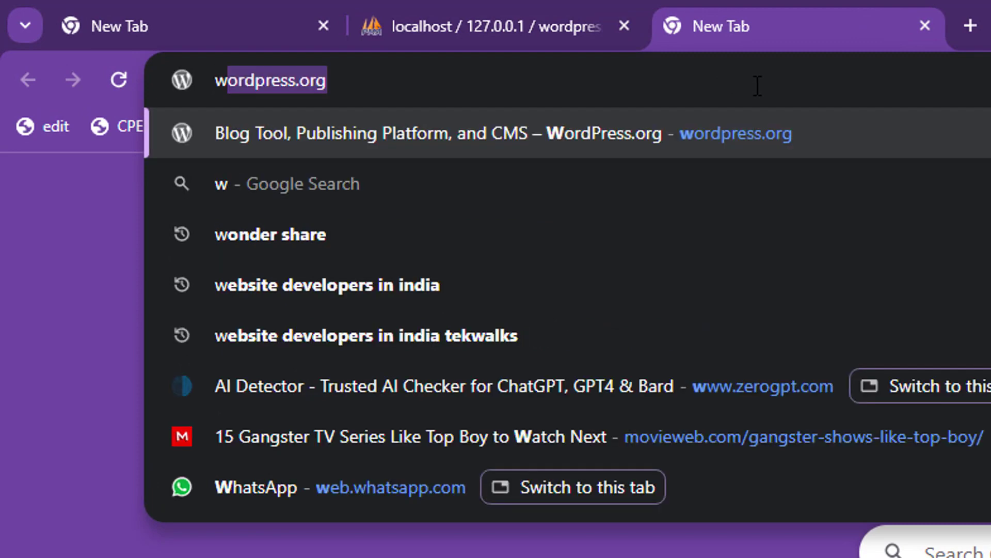
pyautogui.write('ordpress')
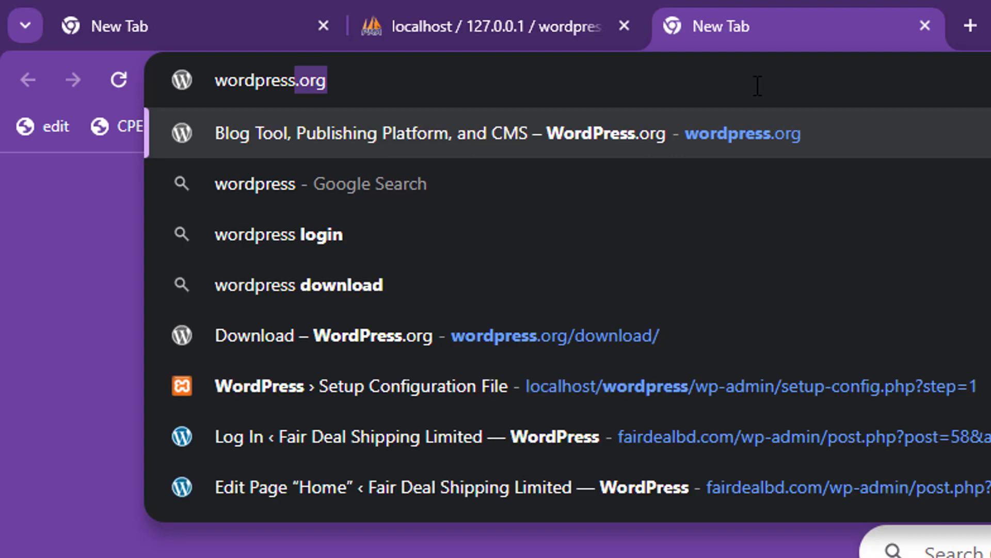
pyautogui.press('Right')
pyautogui.press('Return')
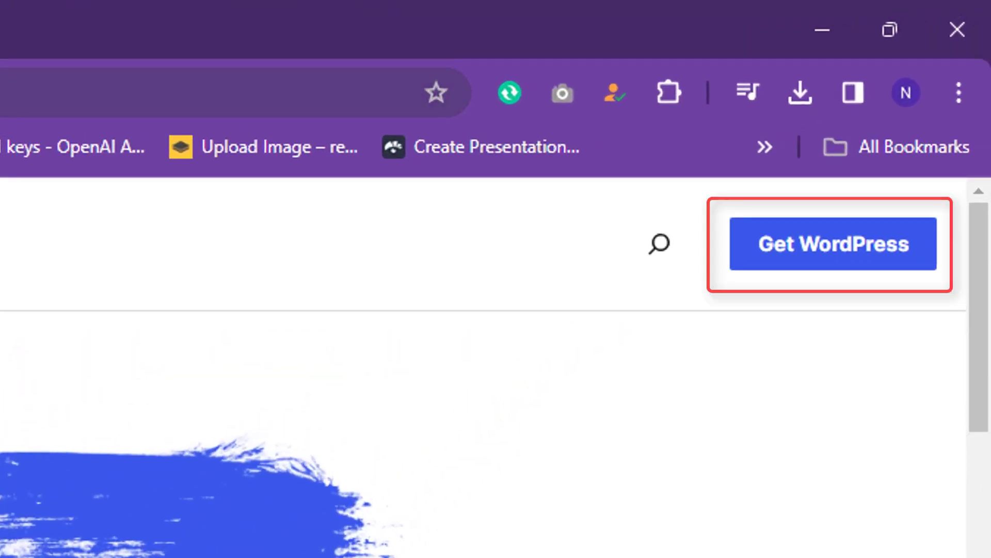
pyautogui.click(734, 249)
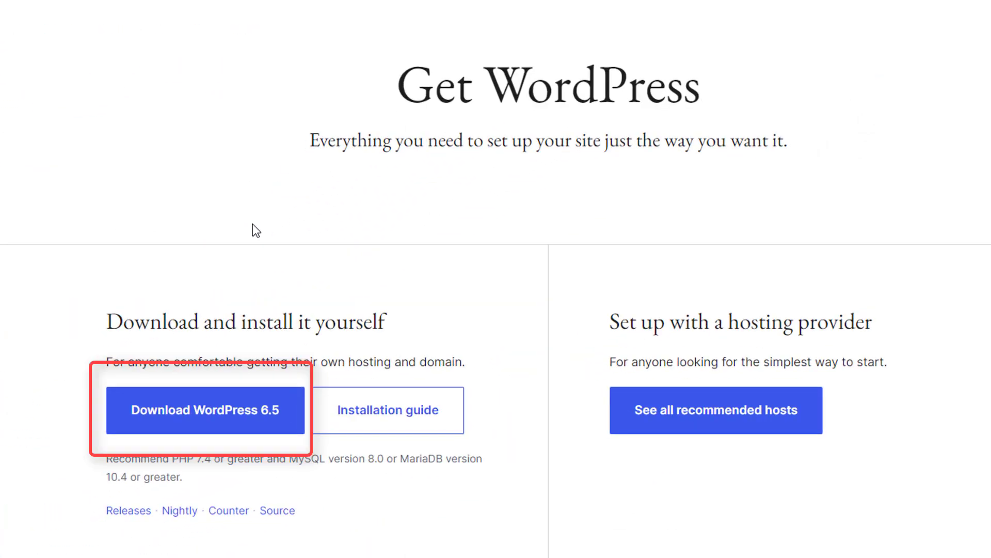
pyautogui.click(244, 411)
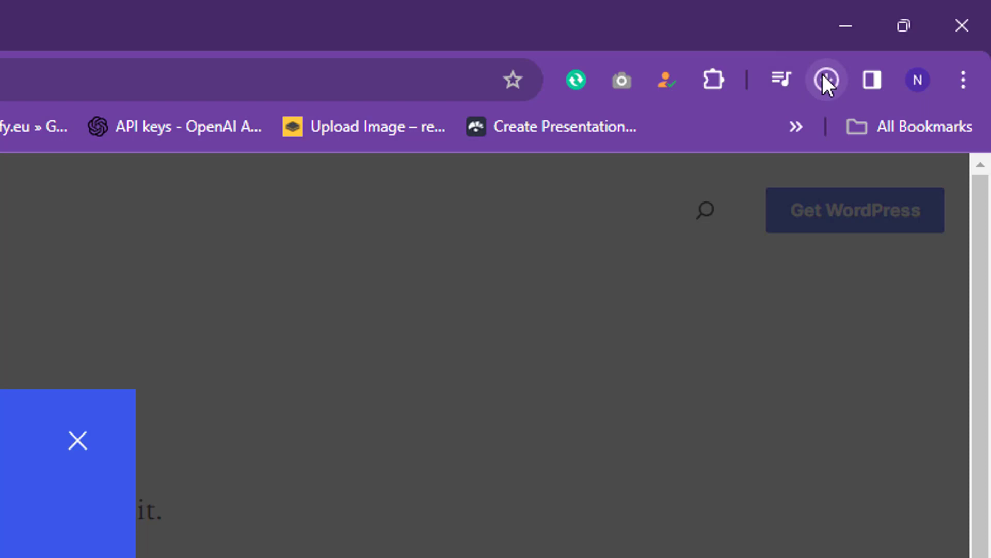
pyautogui.click(822, 78)
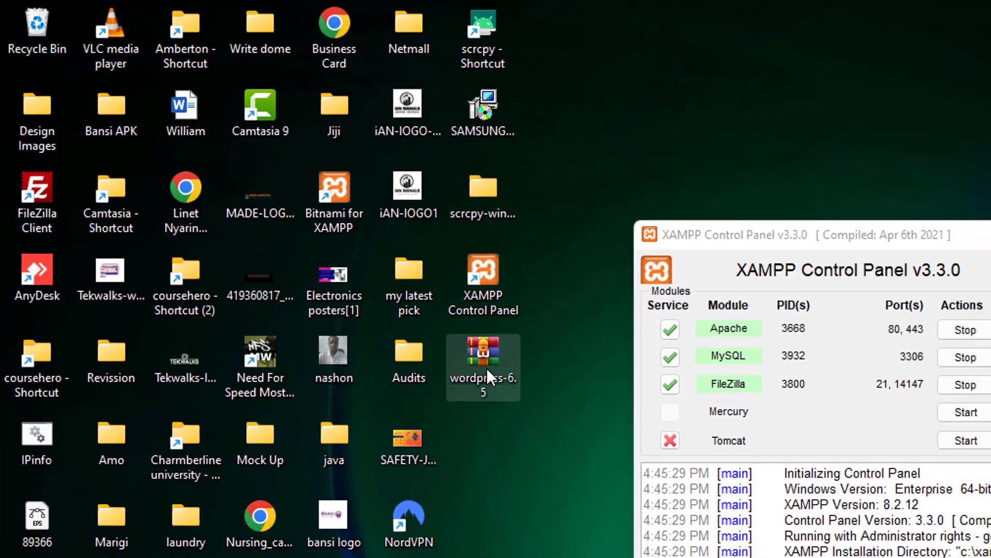
# - Extract the WordPress zip into the Desktop\wordpress-6.5 folder
pyautogui.rightClick(487, 368)
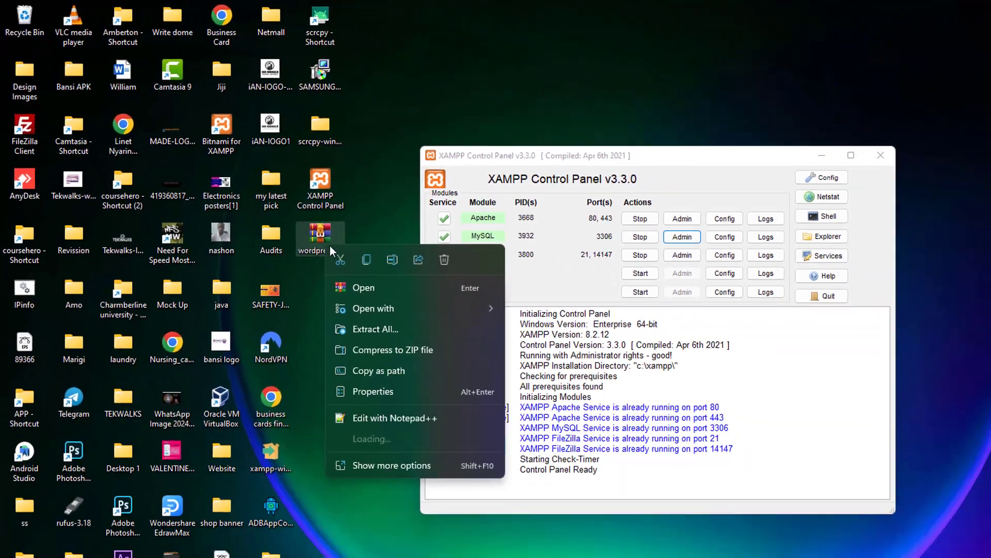
pyautogui.click(567, 495)
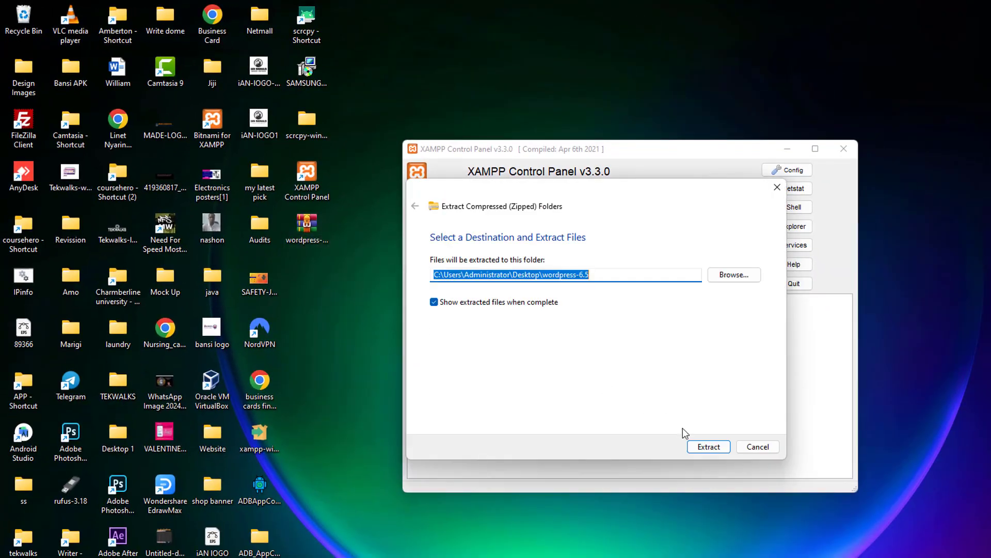
pyautogui.click(708, 447)
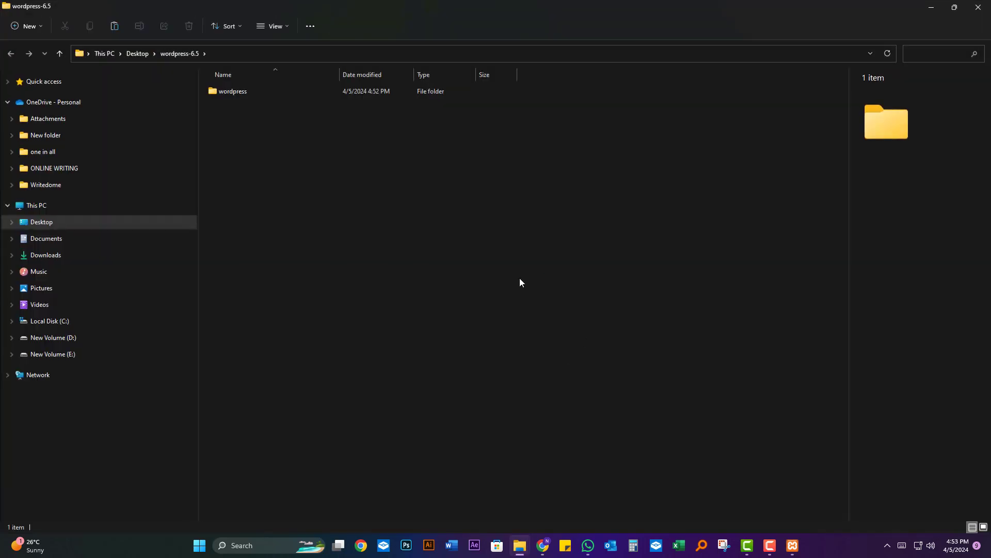
# - Open the extracted wordpress-6.5 folder and copy its wordpress folder
pyautogui.click(979, 7)
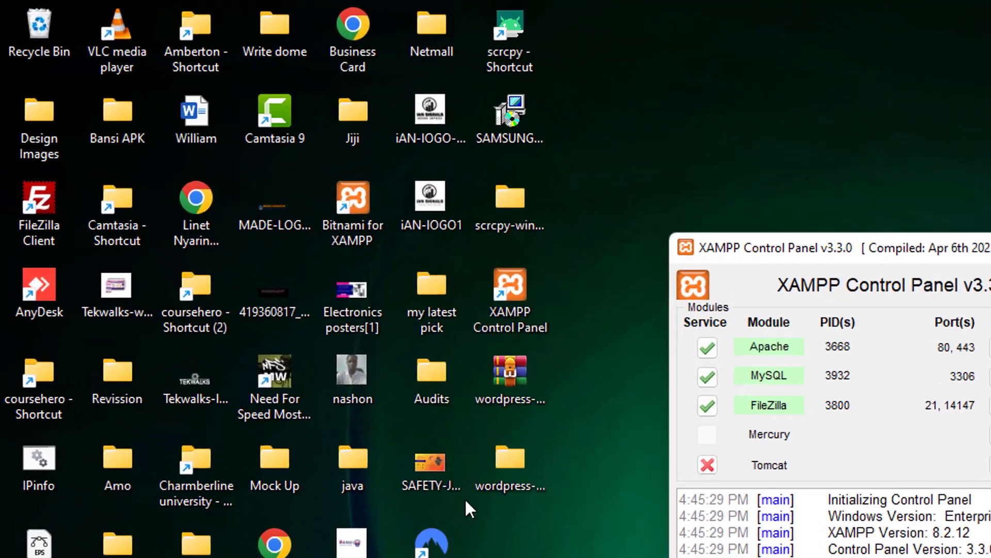
pyautogui.doubleClick(523, 471)
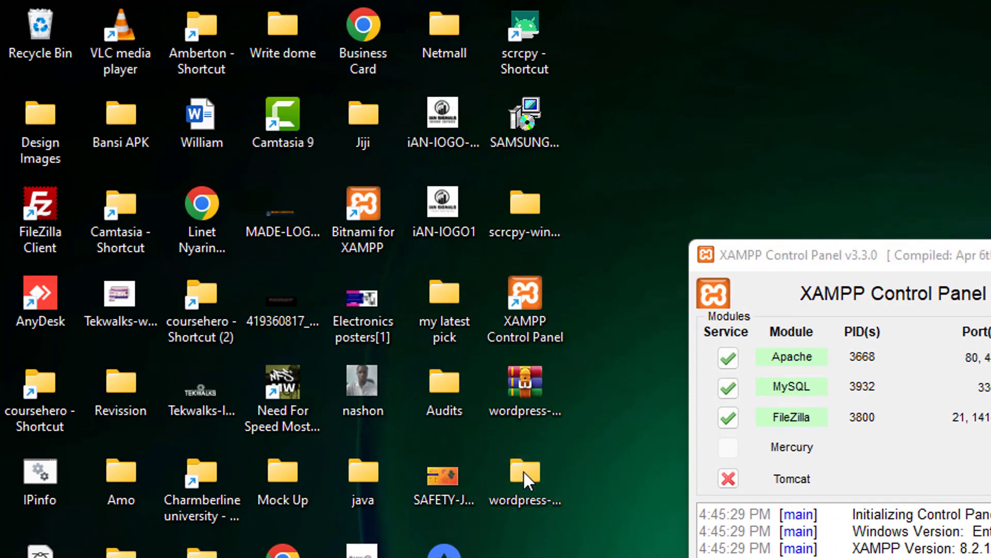
pyautogui.doubleClick(476, 189)
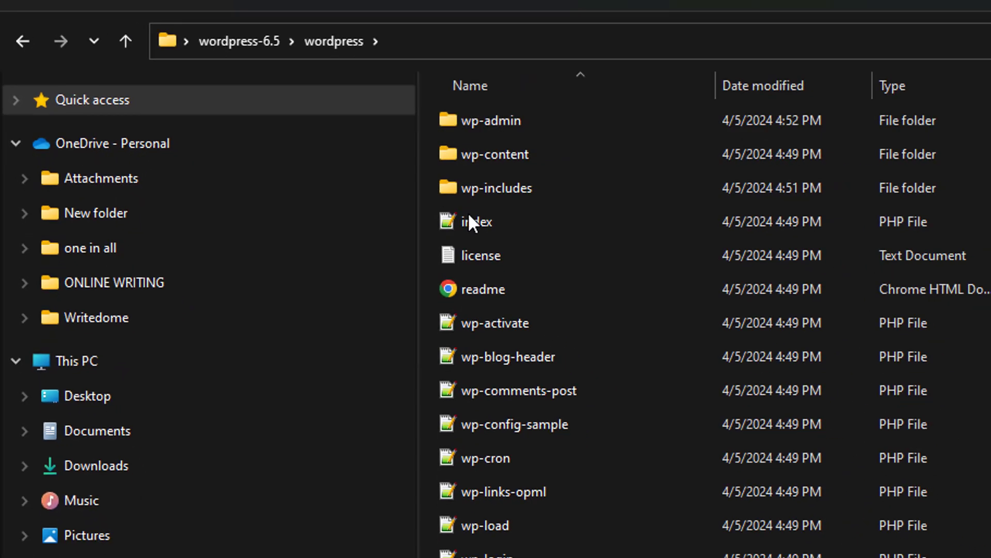
pyautogui.click(23, 41)
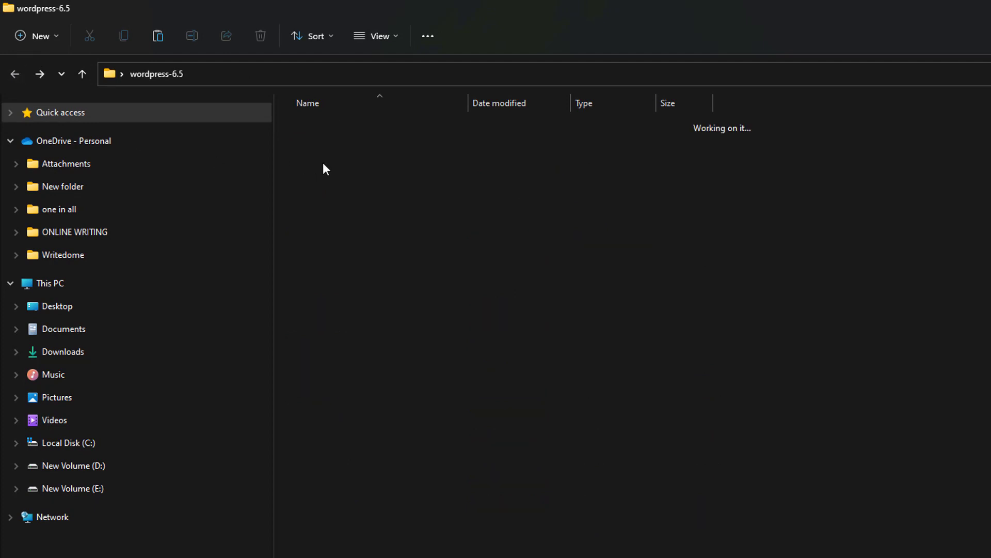
pyautogui.rightClick(316, 133)
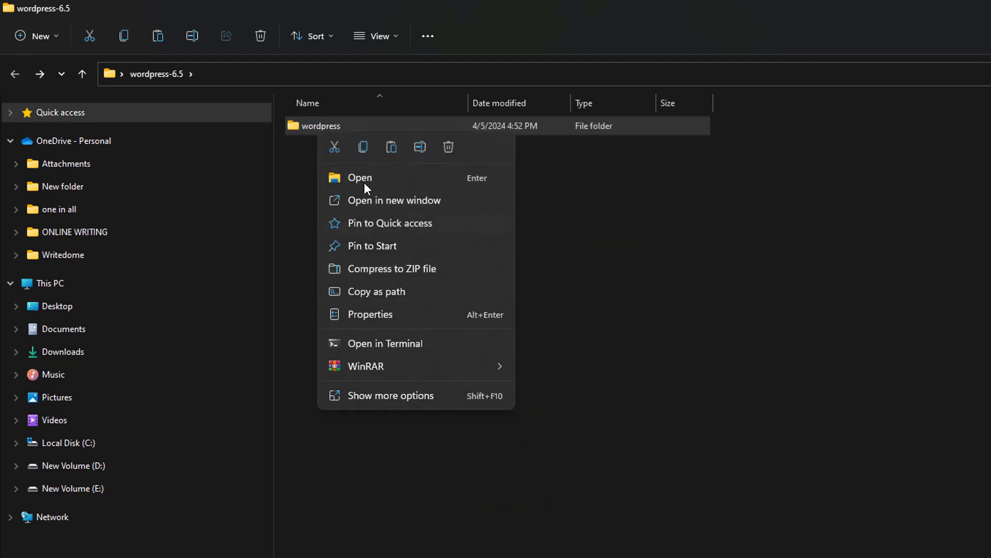
pyautogui.click(360, 147)
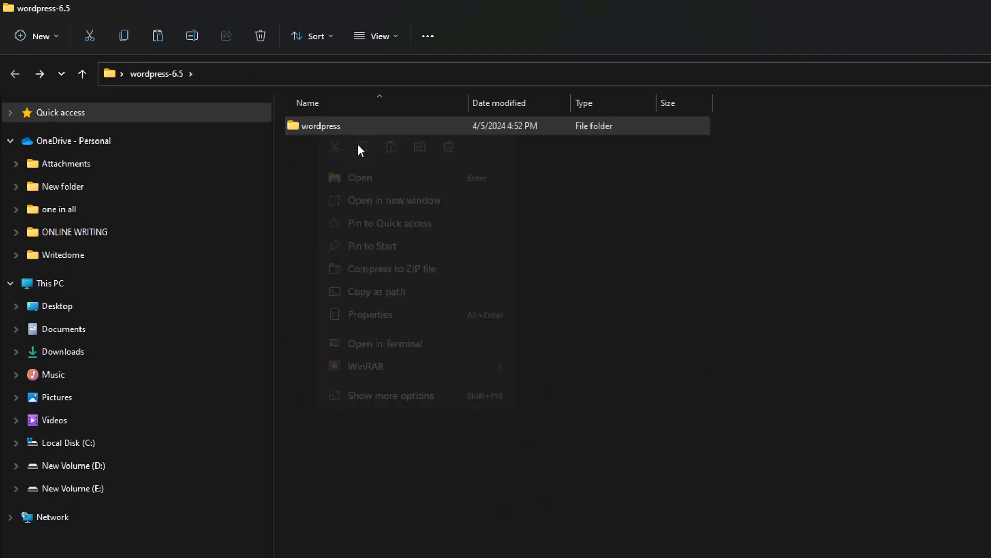
# - Paste the wordpress folder into C:\xampp\htdocs
pyautogui.click(79, 285)
pyautogui.doubleClick(395, 243)
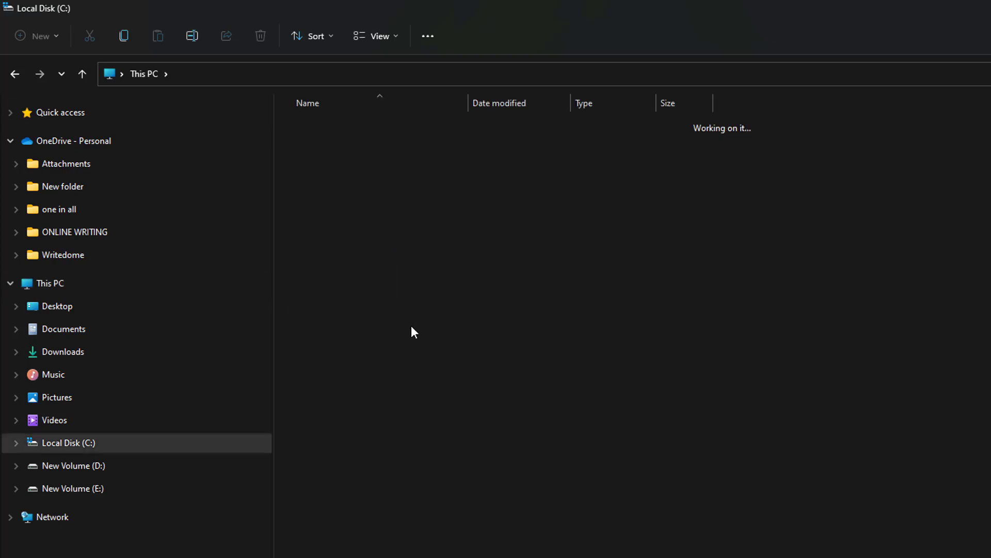
pyautogui.doubleClick(328, 369)
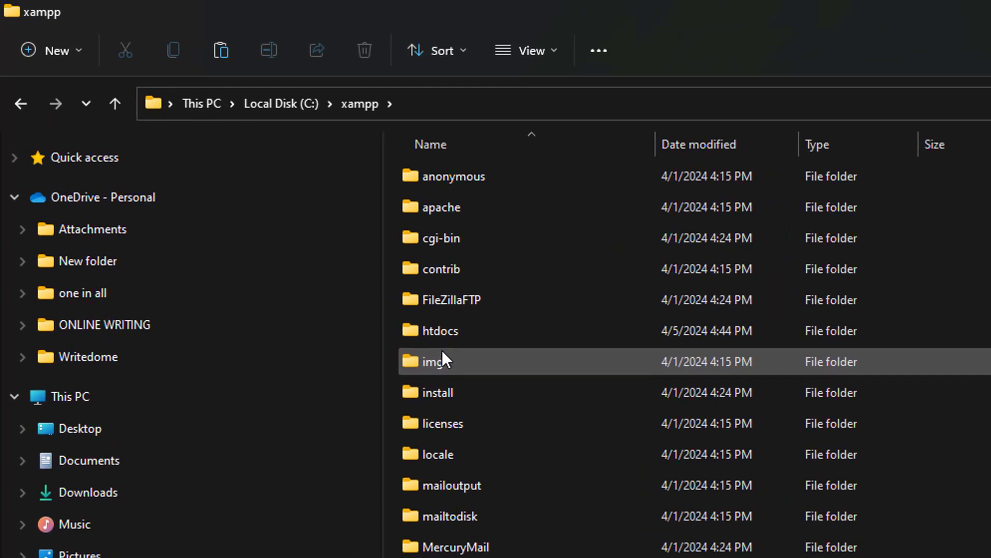
pyautogui.doubleClick(450, 337)
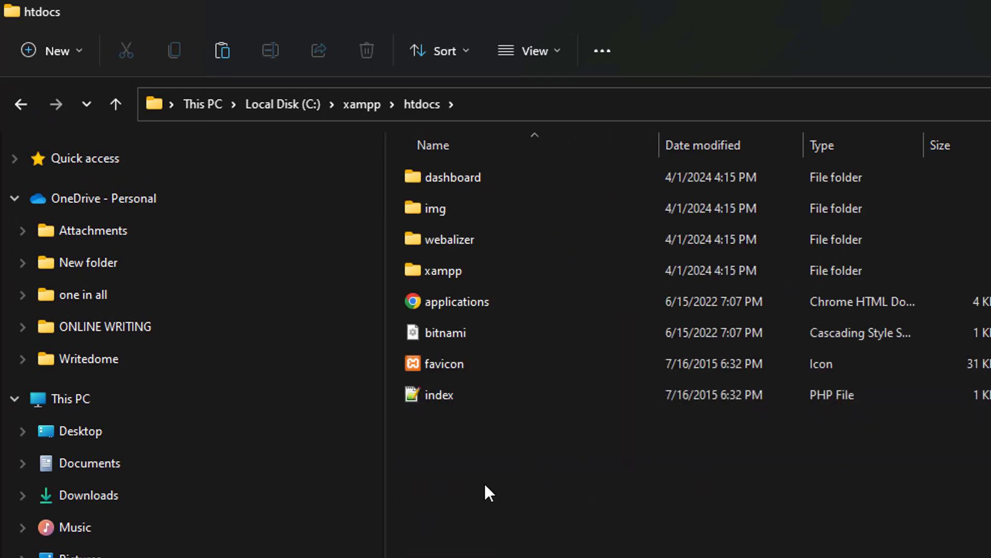
pyautogui.rightClick(486, 482)
pyautogui.click(504, 508)
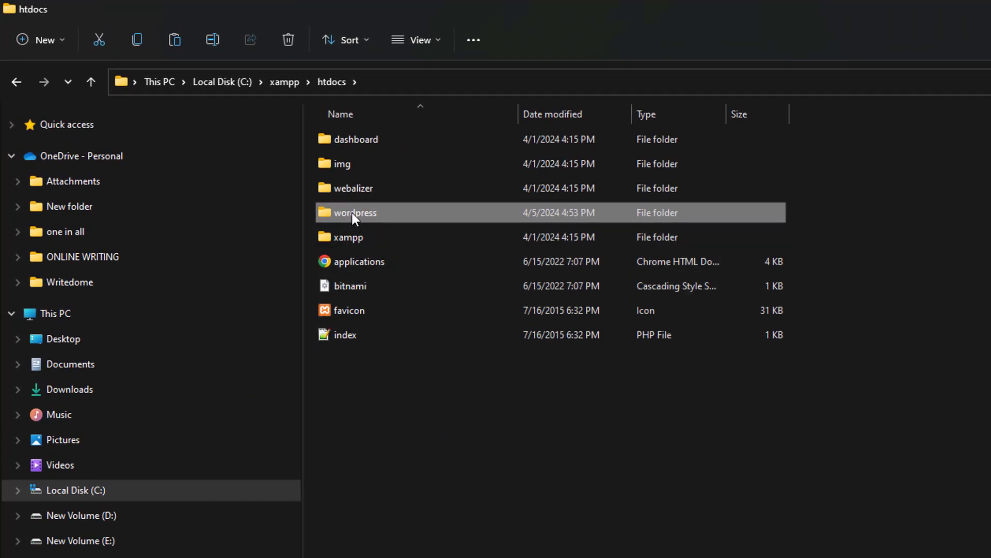
pyautogui.click(438, 471)
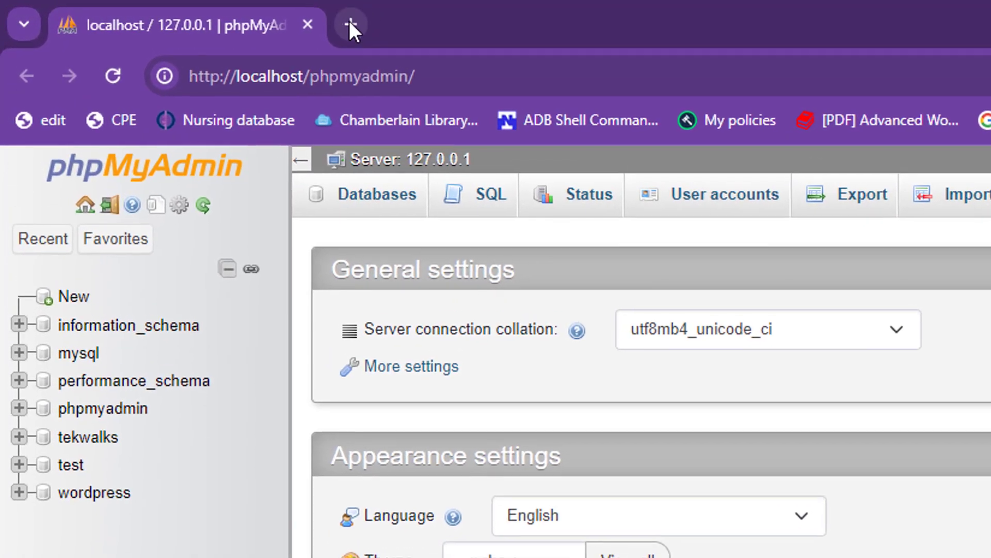
# - Load localhost/wordpress/ in a new Chrome tab
pyautogui.click(283, 20)
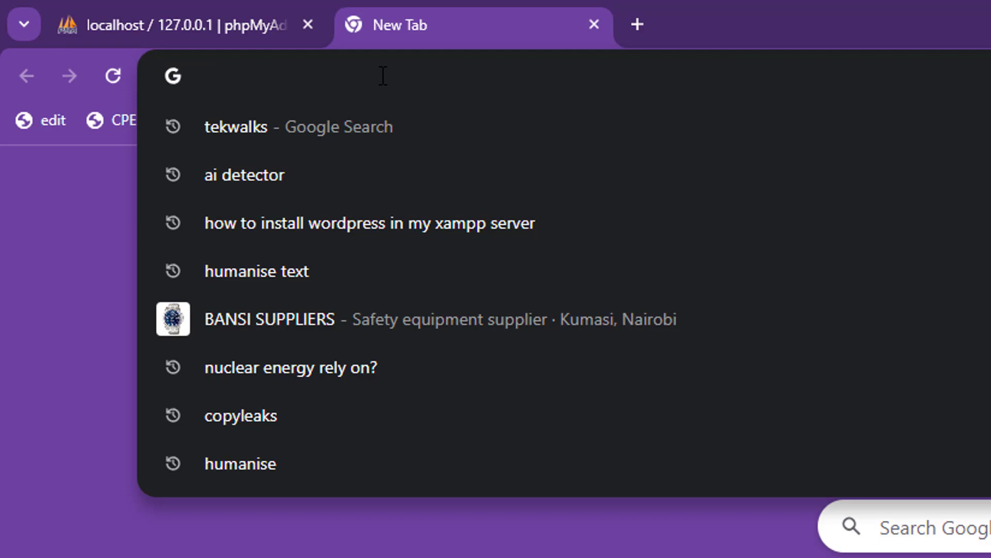
pyautogui.write('localhost/wordpress/')
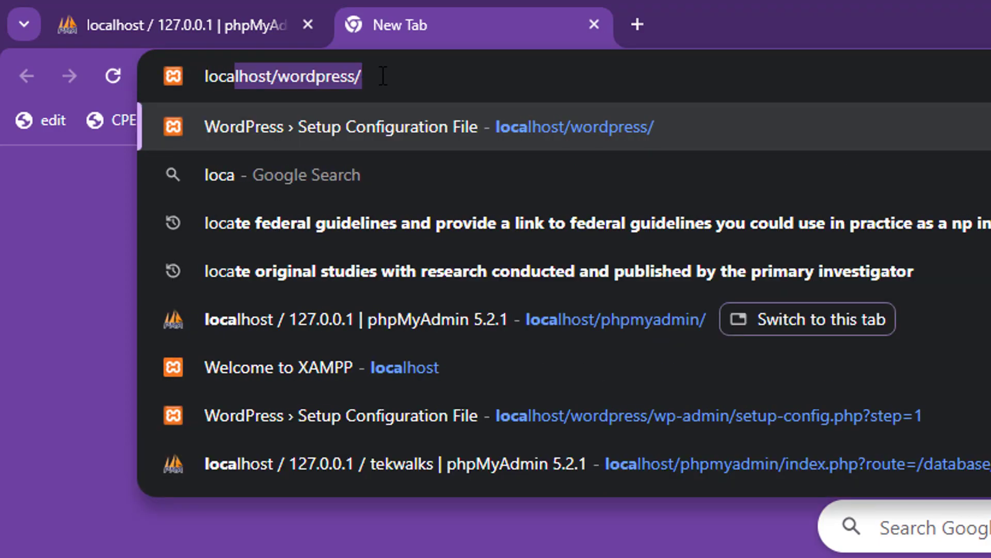
pyautogui.press('End')
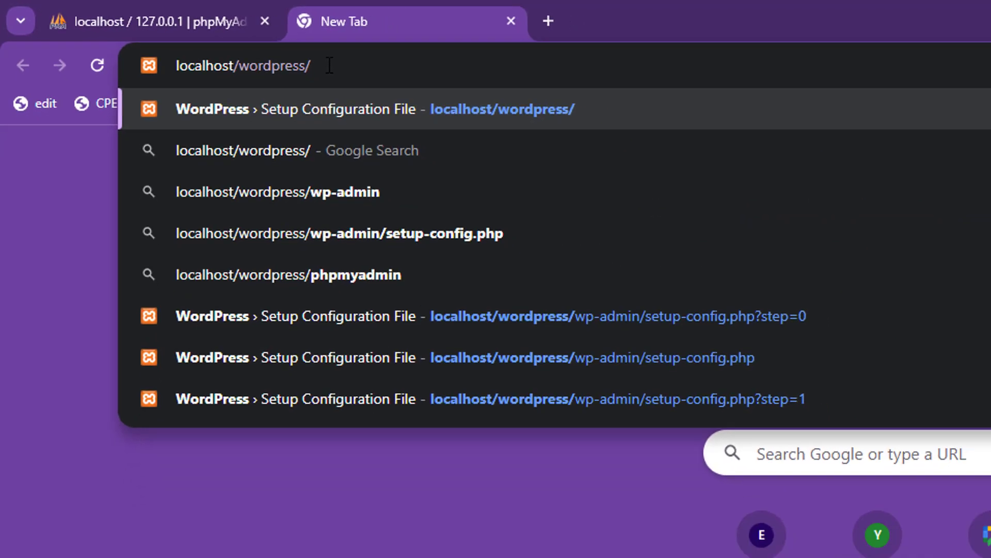
pyautogui.press('Return')
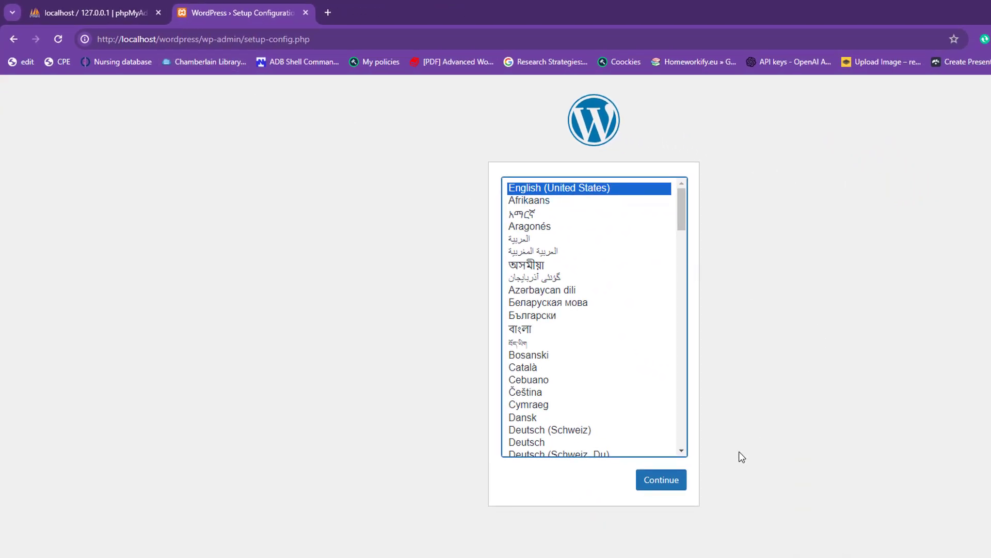
# - Continue WordPress setup with English (United States) as the language
pyautogui.click(661, 480)
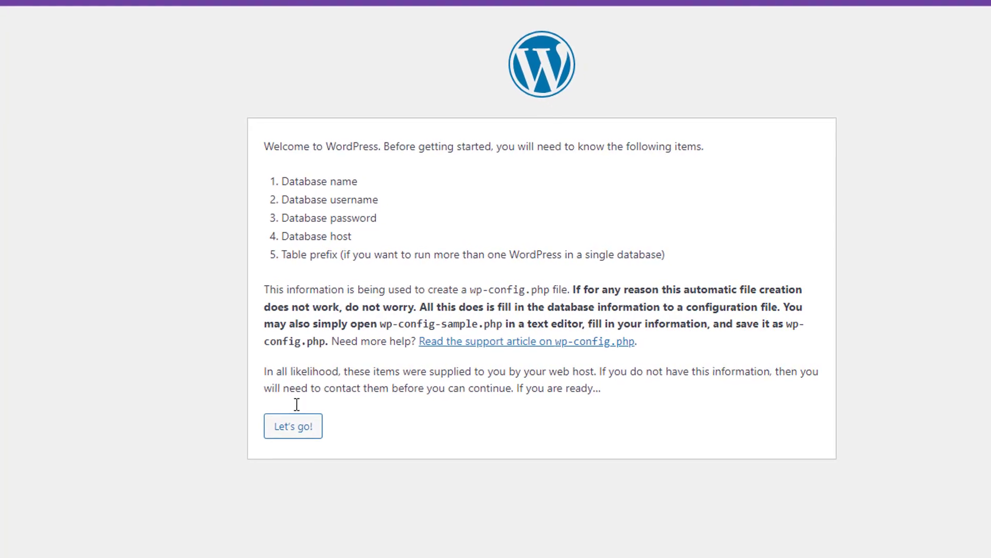
# - Submit database name tekwalks and username root with an empty password
pyautogui.click(287, 434)
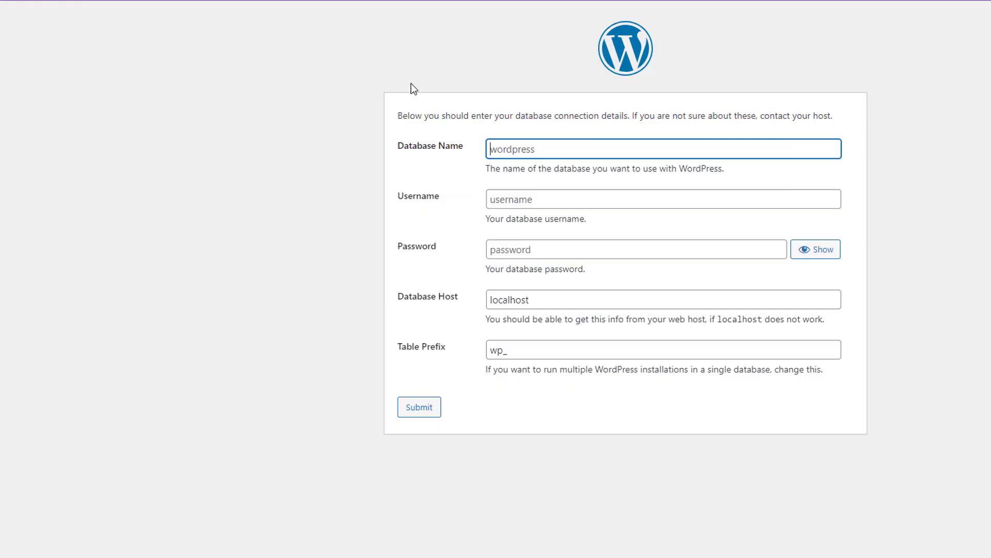
pyautogui.click(514, 148)
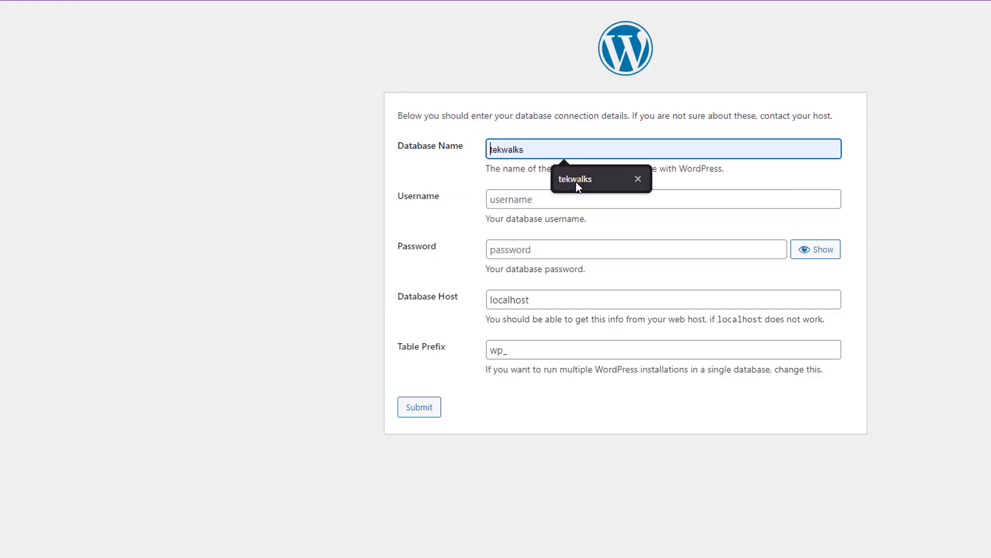
pyautogui.click(575, 181)
pyautogui.click(523, 206)
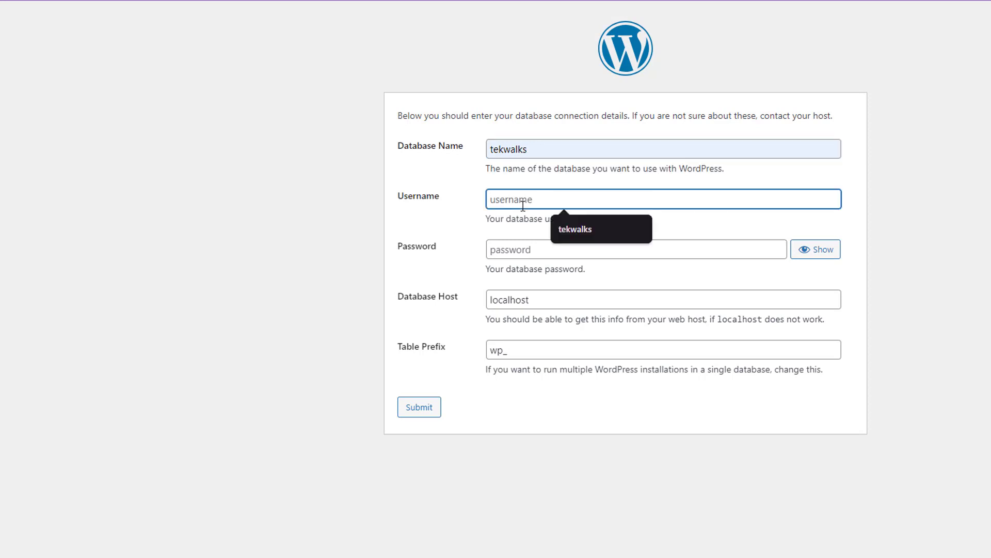
pyautogui.write('root')
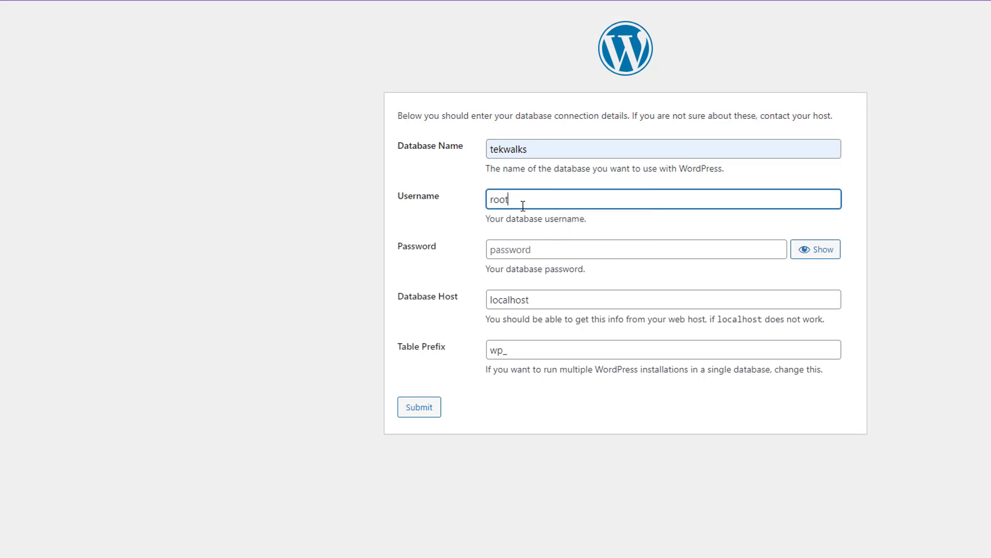
pyautogui.click(448, 241)
pyautogui.click(419, 410)
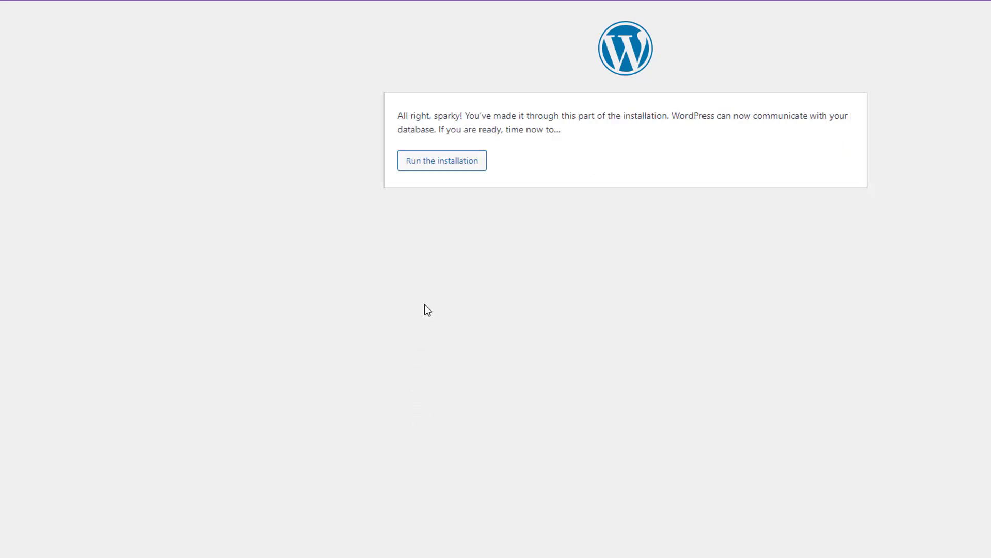
# - Set the site title and admin username both to 'Tekwalk'
pyautogui.click(423, 167)
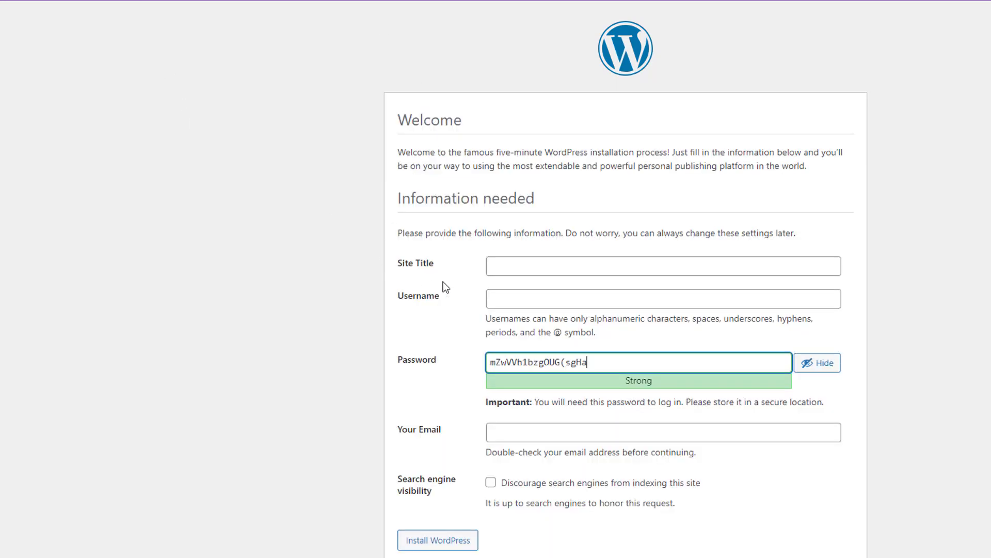
pyautogui.click(504, 265)
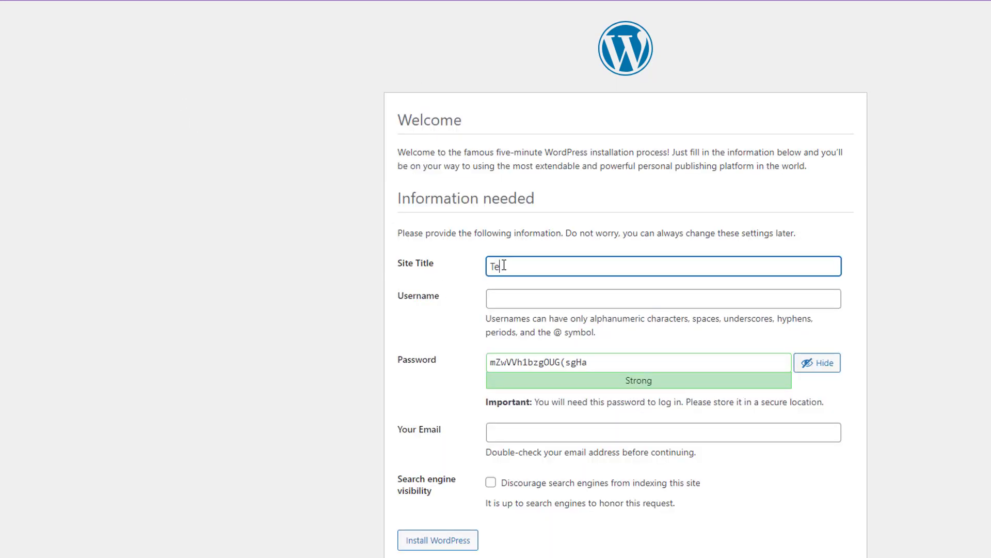
pyautogui.write('Tekwalk')
pyautogui.click(513, 299)
pyautogui.write('Tekwalk')
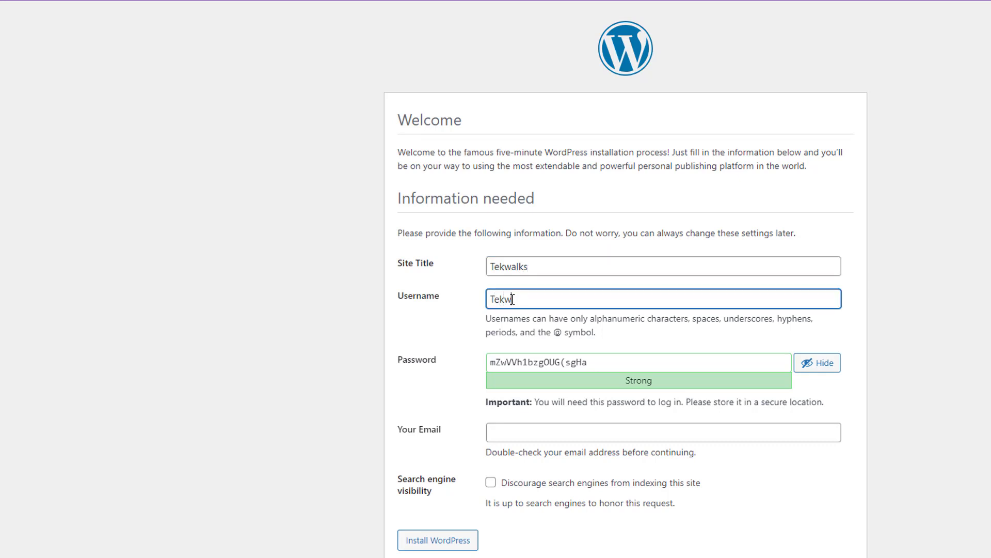
# - Replace the generated password with a shorter custom one, confirming weak-password use
pyautogui.tripleClick(513, 364)
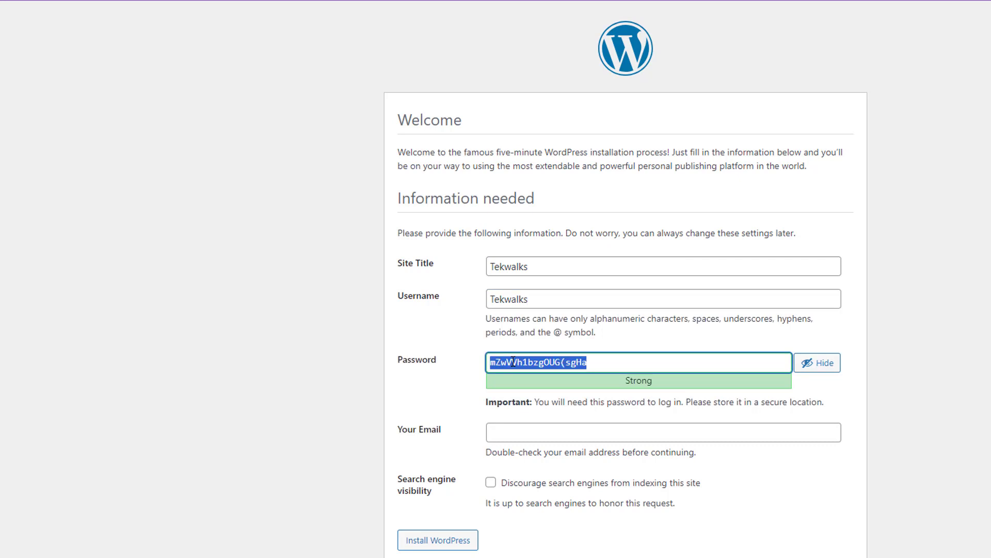
pyautogui.write('Tekwalks')
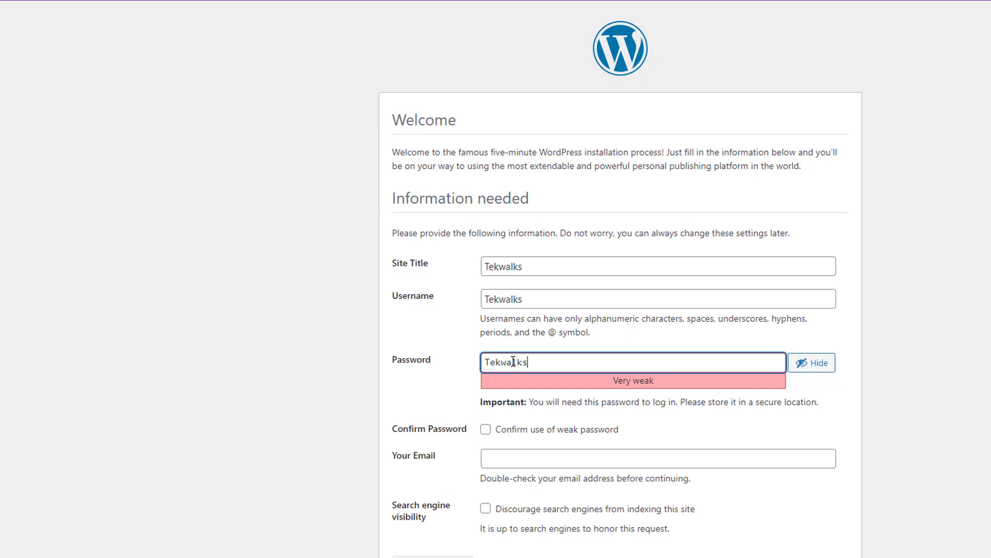
pyautogui.click(435, 388)
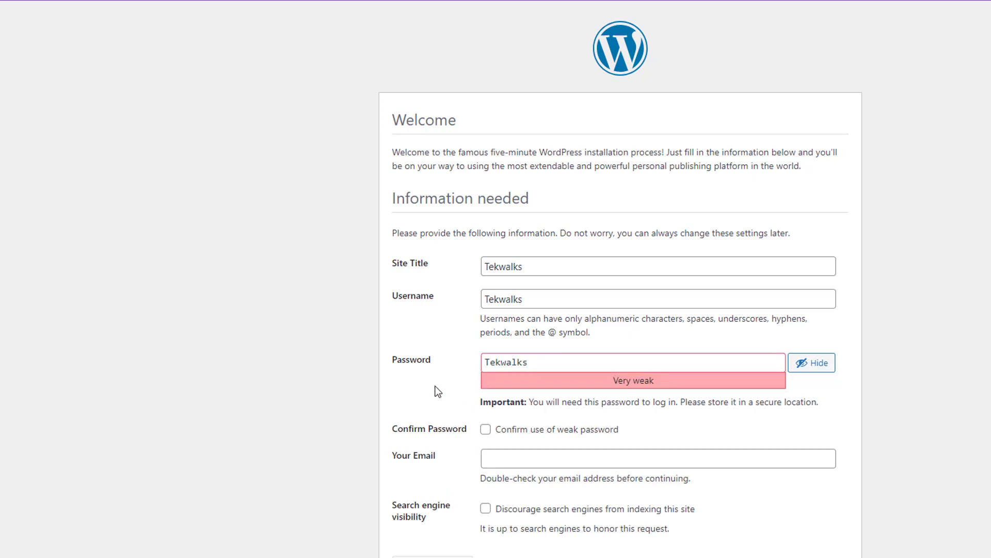
pyautogui.click(559, 359)
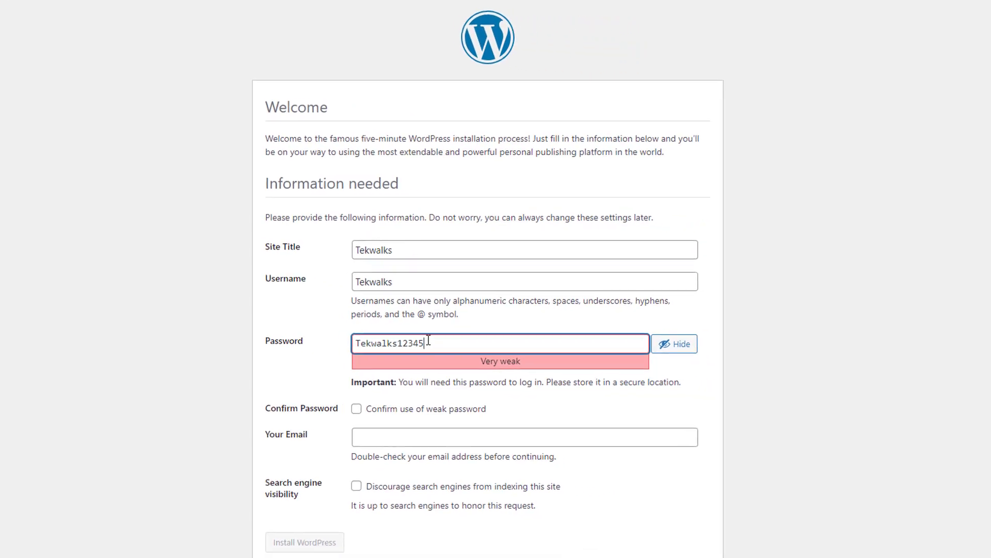
pyautogui.click(290, 358)
pyautogui.click(335, 407)
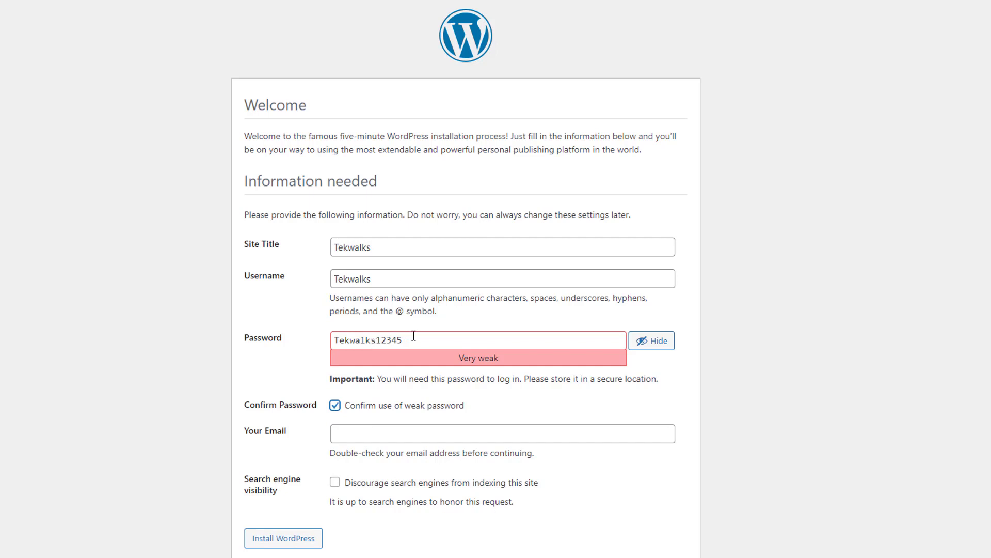
pyautogui.moveTo(416, 338); pyautogui.dragTo(376, 339)
pyautogui.press('BackSpace')
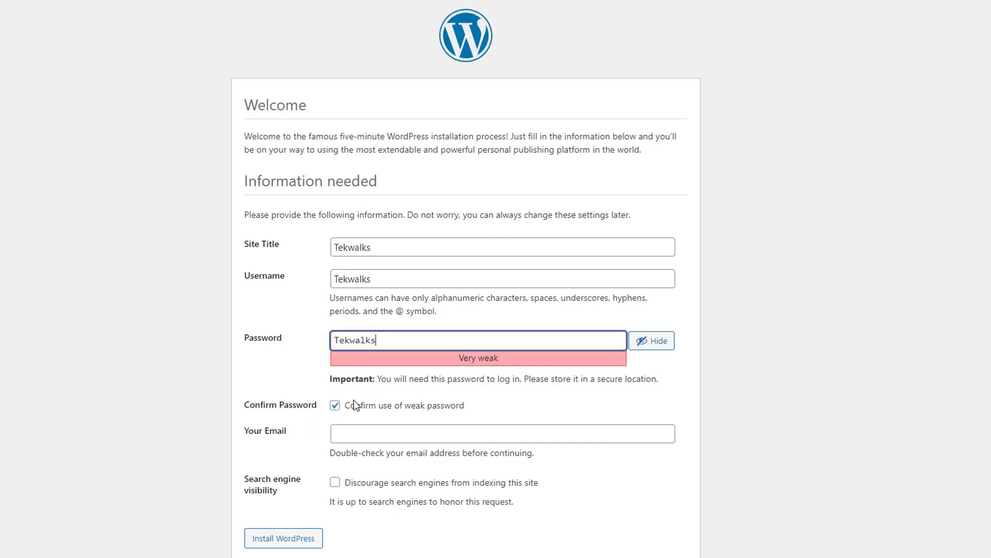
# - Enter the site's contact e-mail and discourage search engines from indexing the site
pyautogui.scroll(-1, 302, 422)
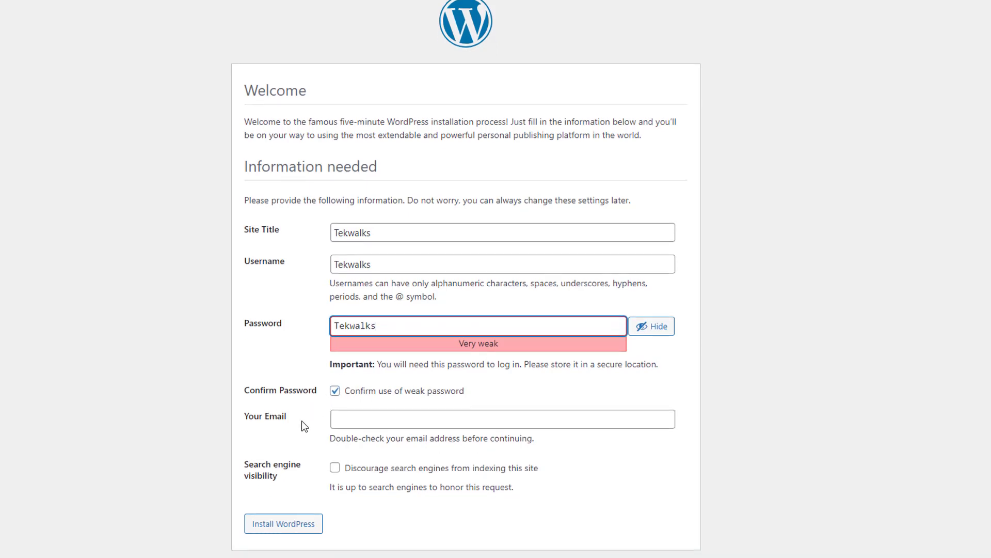
pyautogui.click(346, 418)
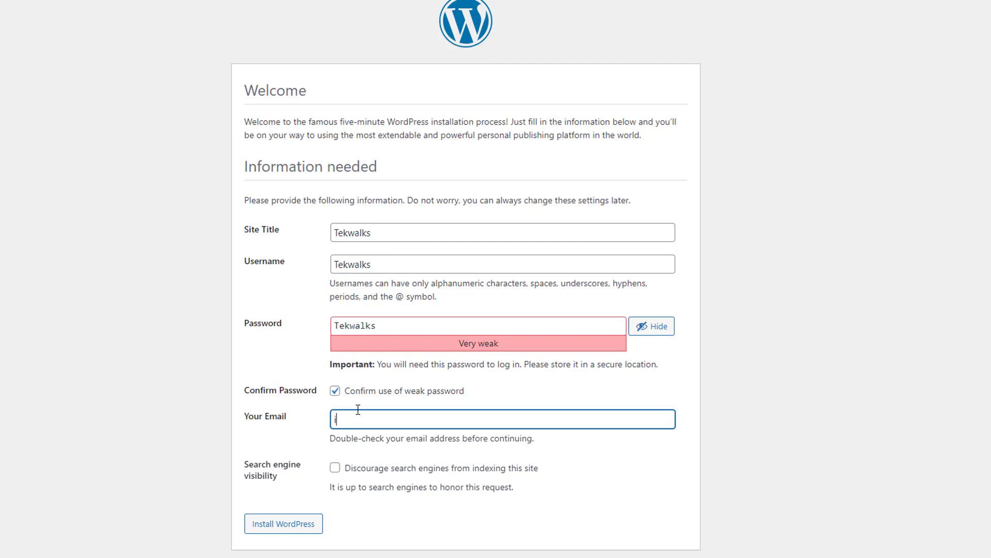
pyautogui.click(335, 468)
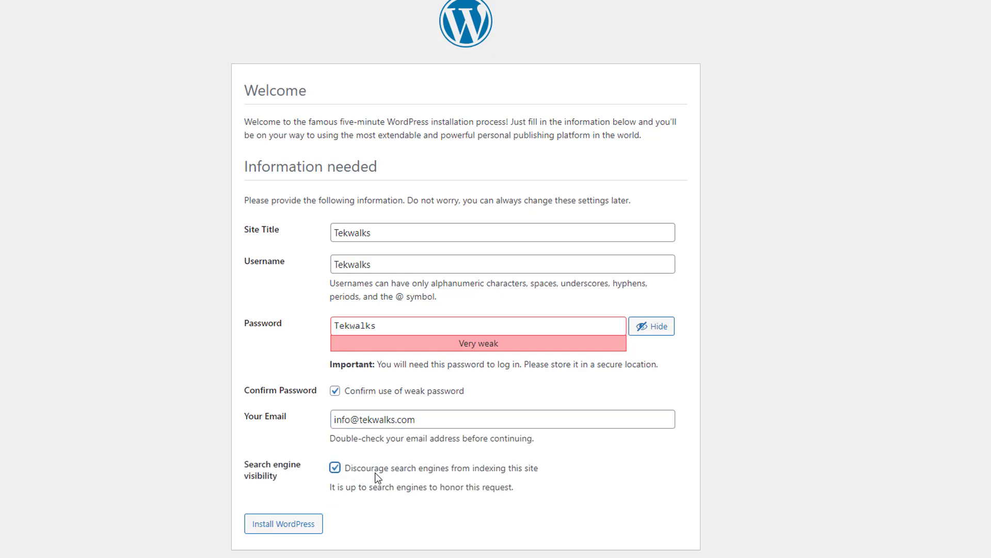
pyautogui.click(284, 527)
# - Install WordPress and log in to the dashboard as 'Tekwalks' with the admin password
pyautogui.click(284, 525)
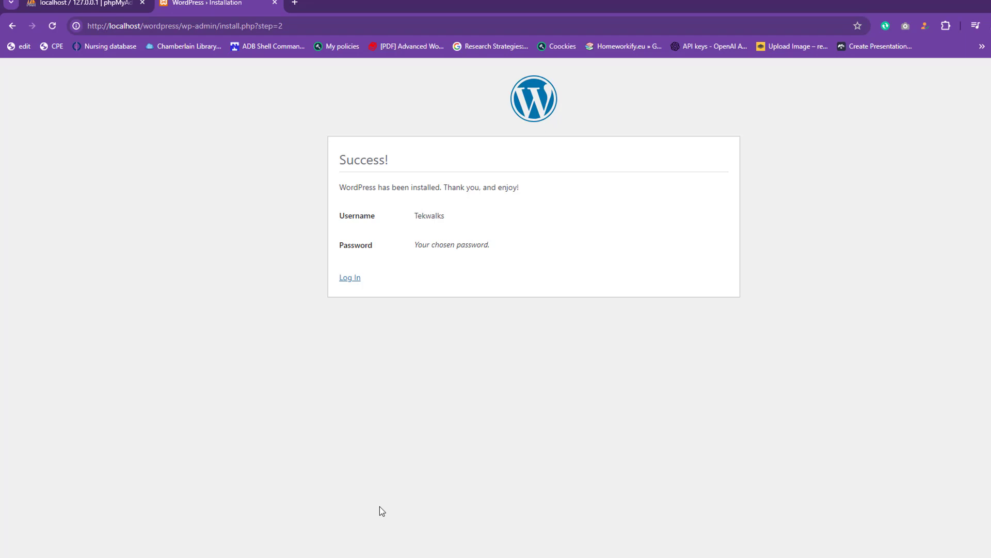
pyautogui.click(349, 279)
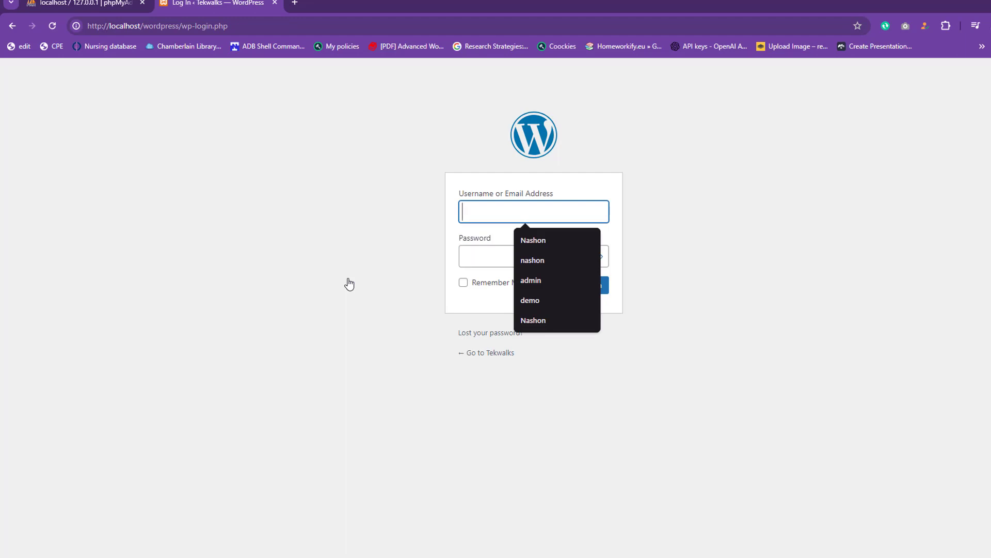
pyautogui.write('Tekwalks')
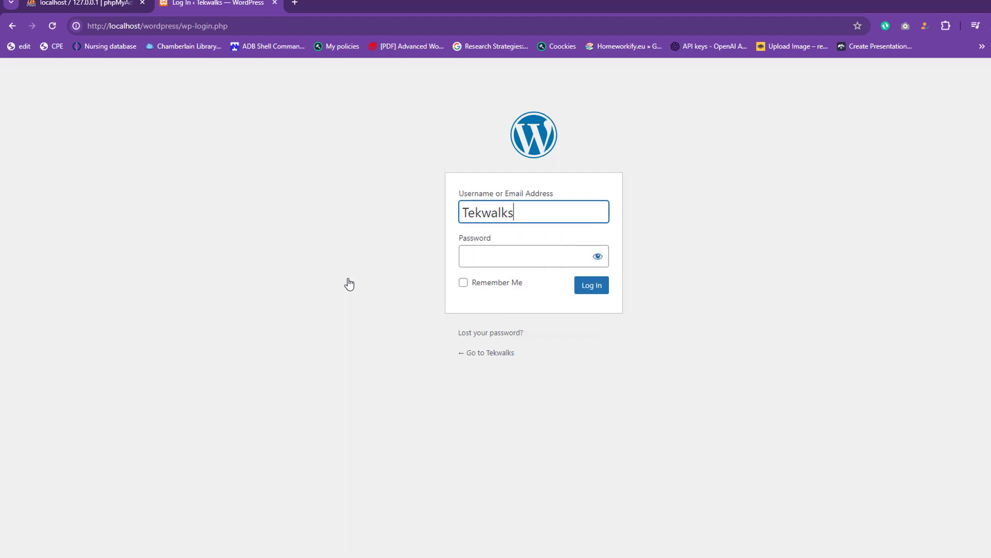
pyautogui.click(476, 256)
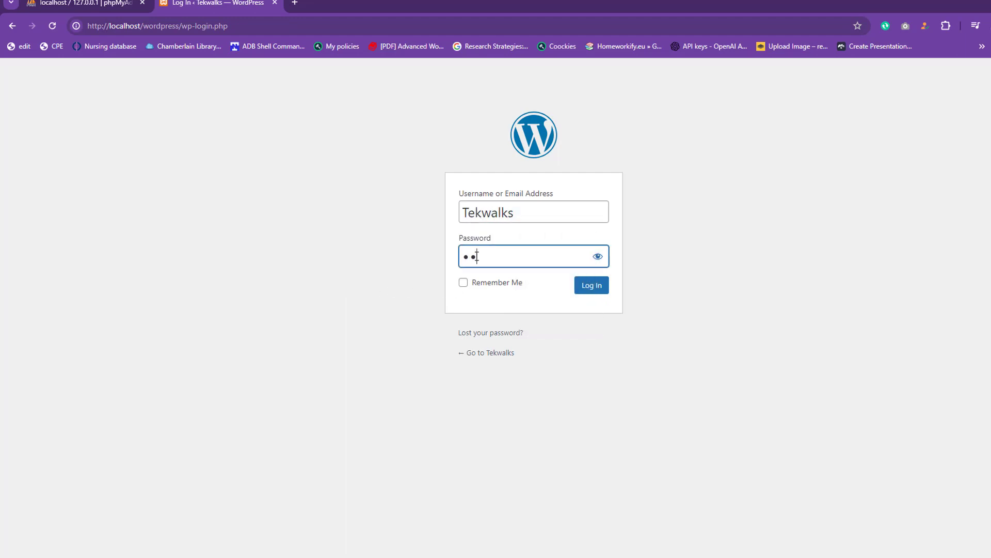
pyautogui.write('•••••••')
pyautogui.click(591, 287)
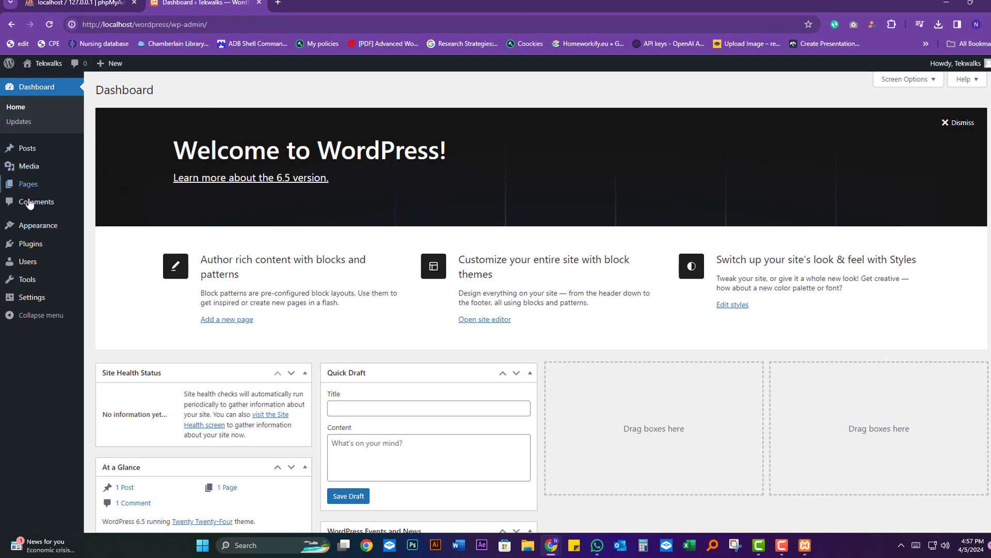
pyautogui.scroll(-2, 34, 212)
pyautogui.scroll(2, 33, 212)
pyautogui.scroll(-5, 37, 221)
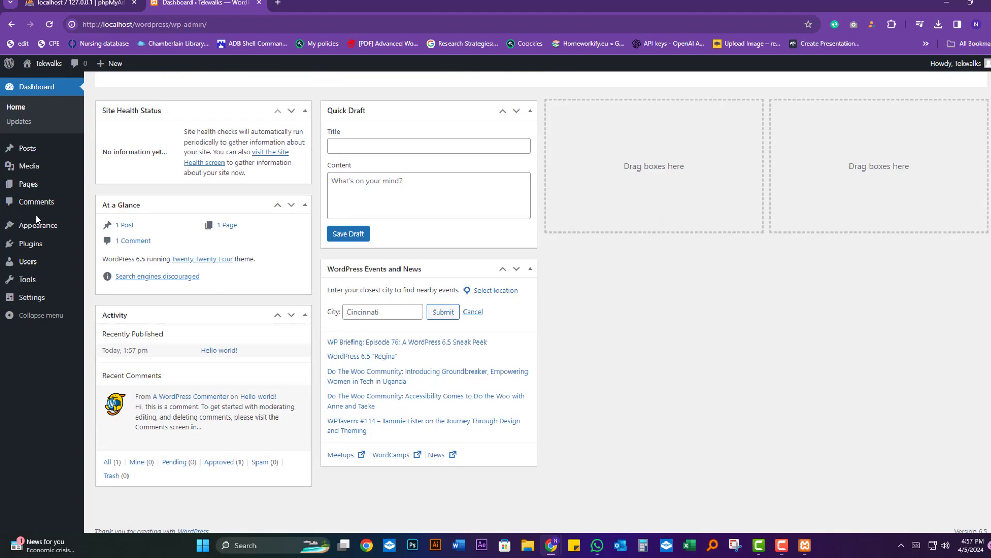
pyautogui.moveTo(39, 229)
pyautogui.scroll(5, 40, 229)
pyautogui.scroll(1, 40, 230)
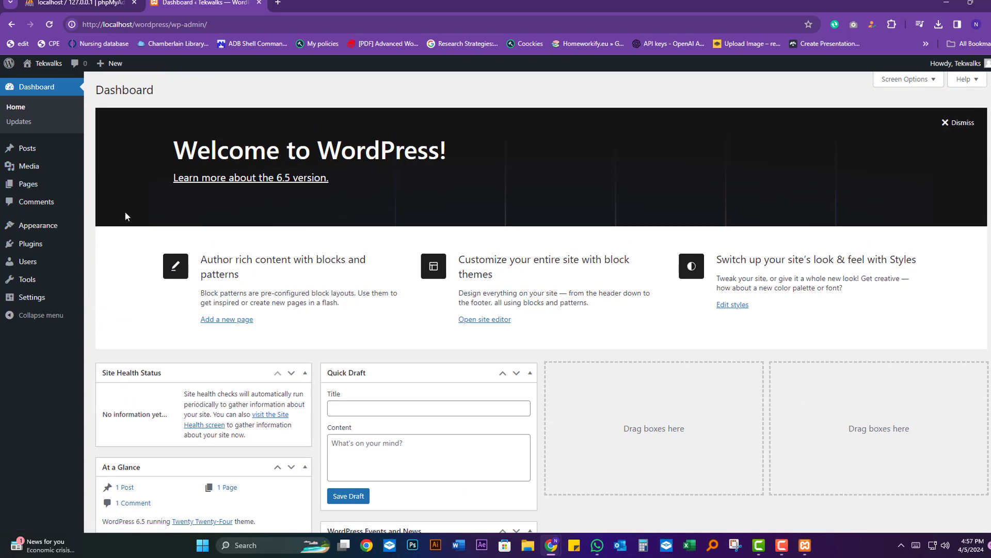
pyautogui.scroll(-2, 10, 170)
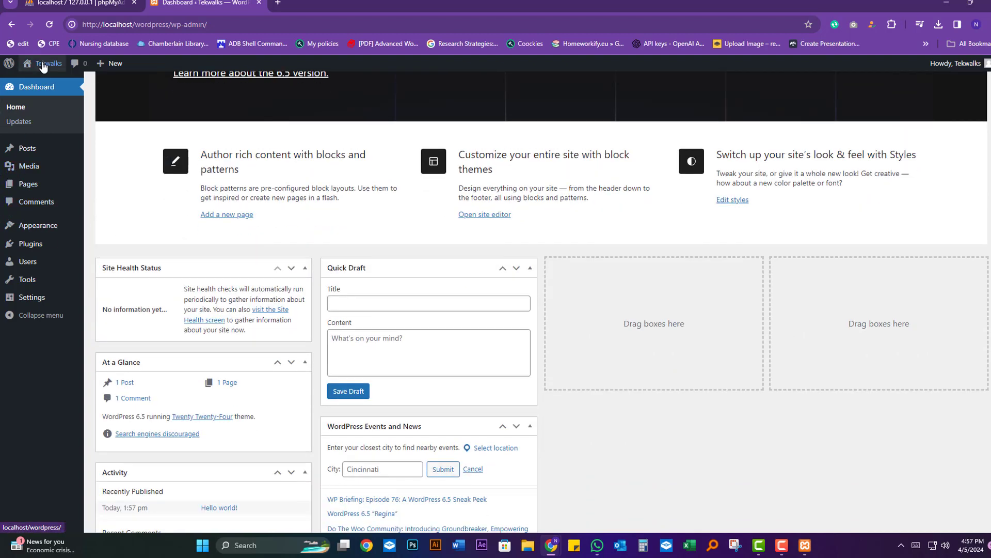
# - Visit the Tekwalks site's front page and scroll through its content
pyautogui.click(45, 64)
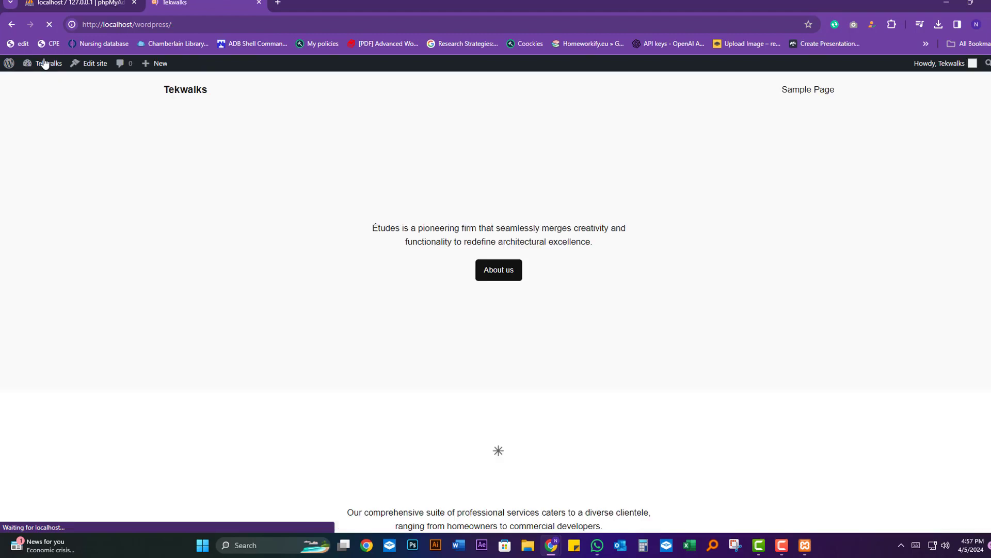
pyautogui.scroll(-18, 498, 255)
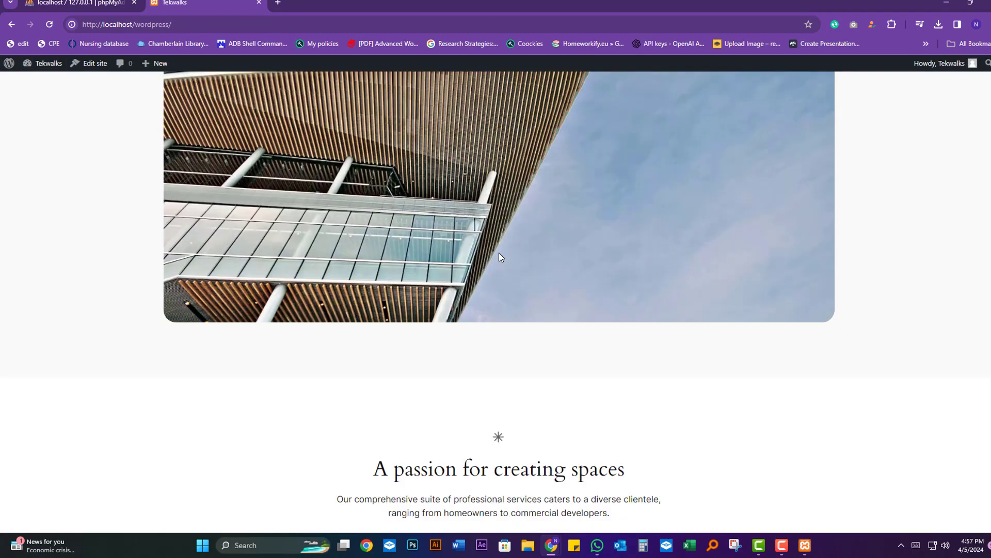
pyautogui.scroll(-20, 491, 257)
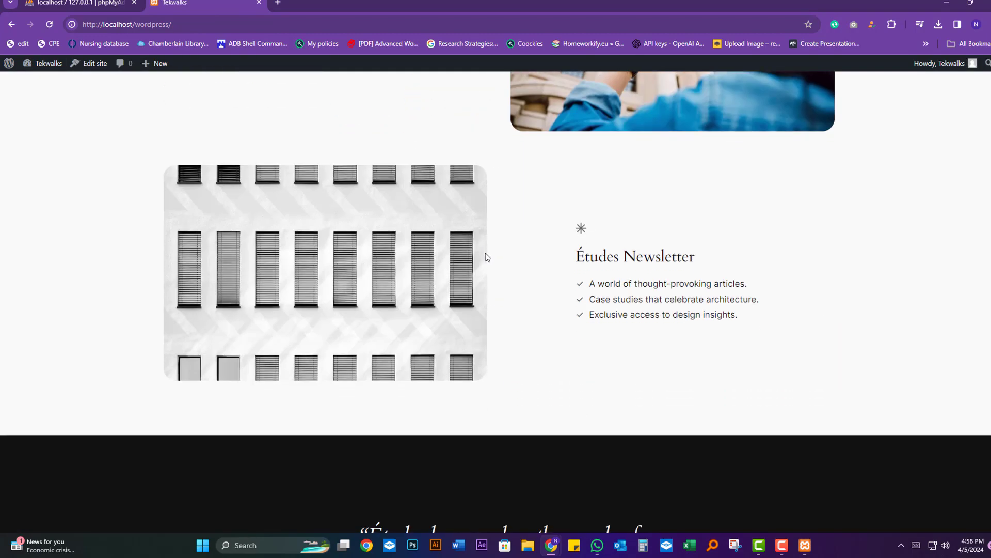
pyautogui.scroll(-9, 481, 257)
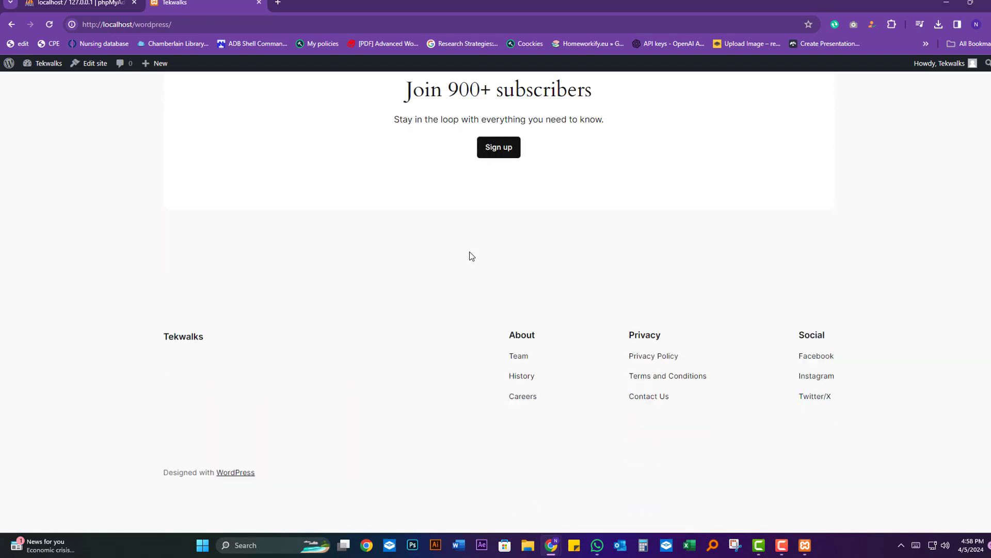
pyautogui.scroll(20, 455, 258)
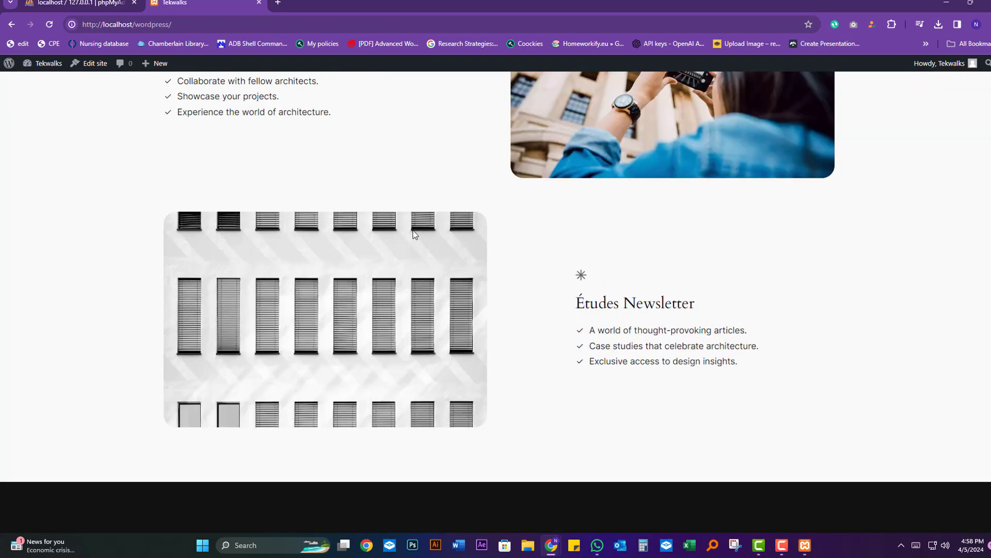
pyautogui.scroll(8, 380, 221)
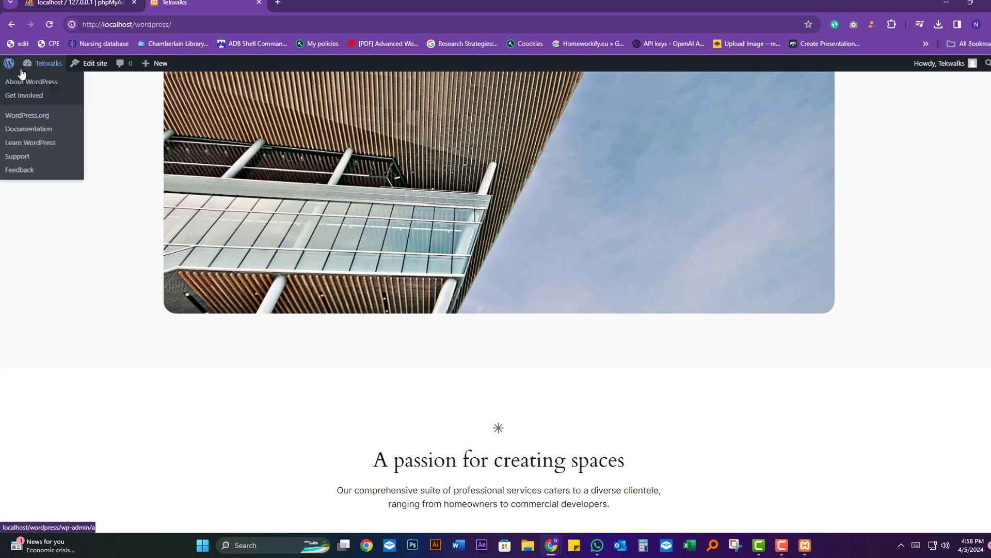
# - Show the About WordPress 6.5 page, then bring the XAMPP Control Panel back to the front
pyautogui.click(12, 67)
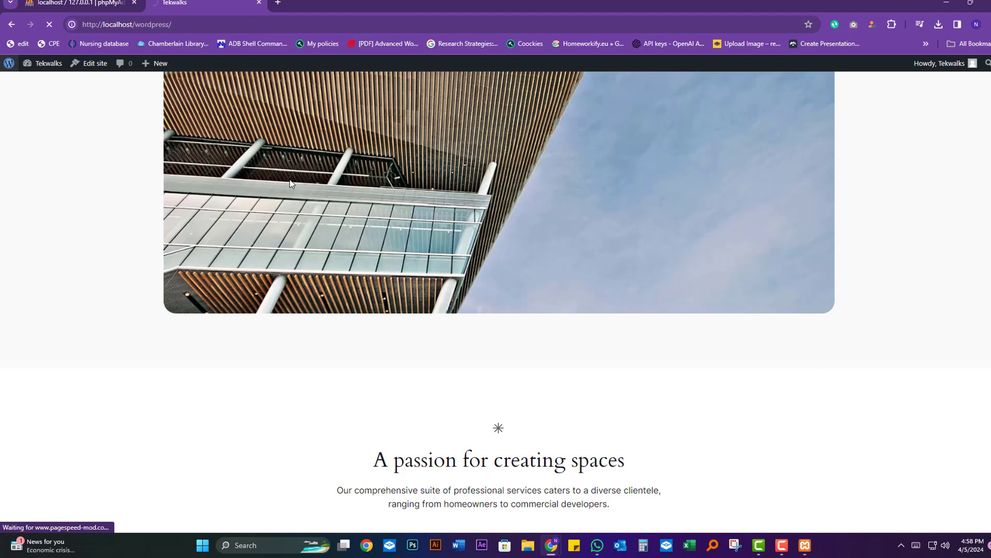
pyautogui.scroll(8, 385, 206)
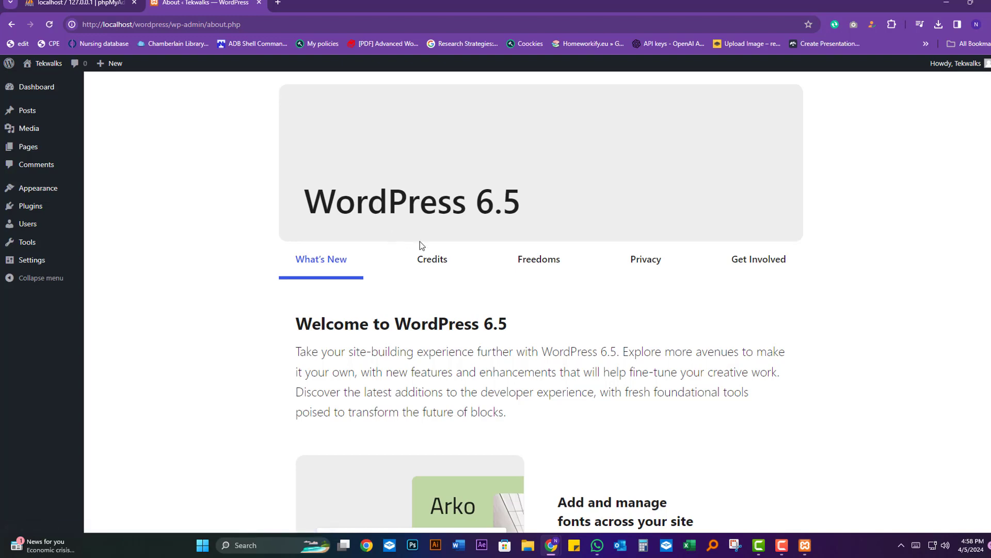
pyautogui.click(806, 546)
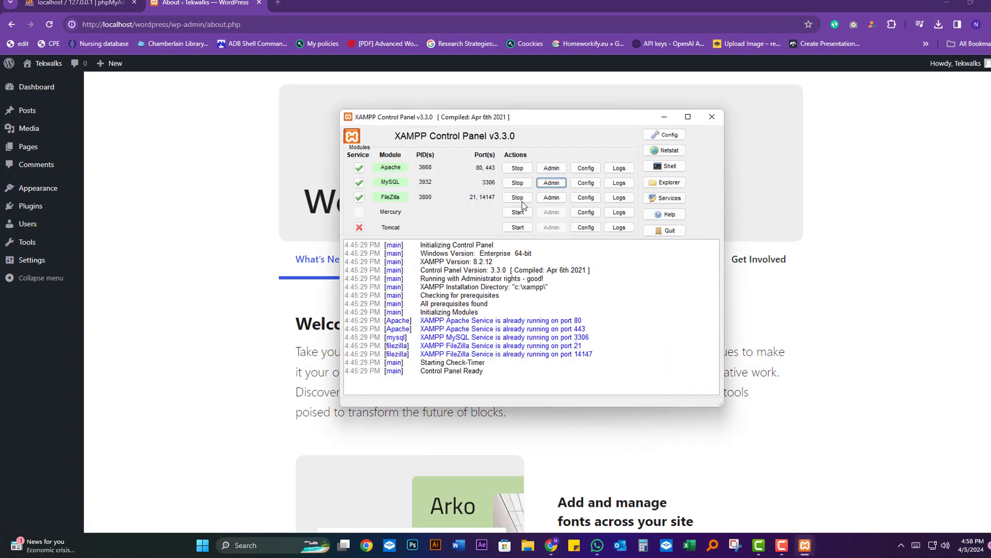